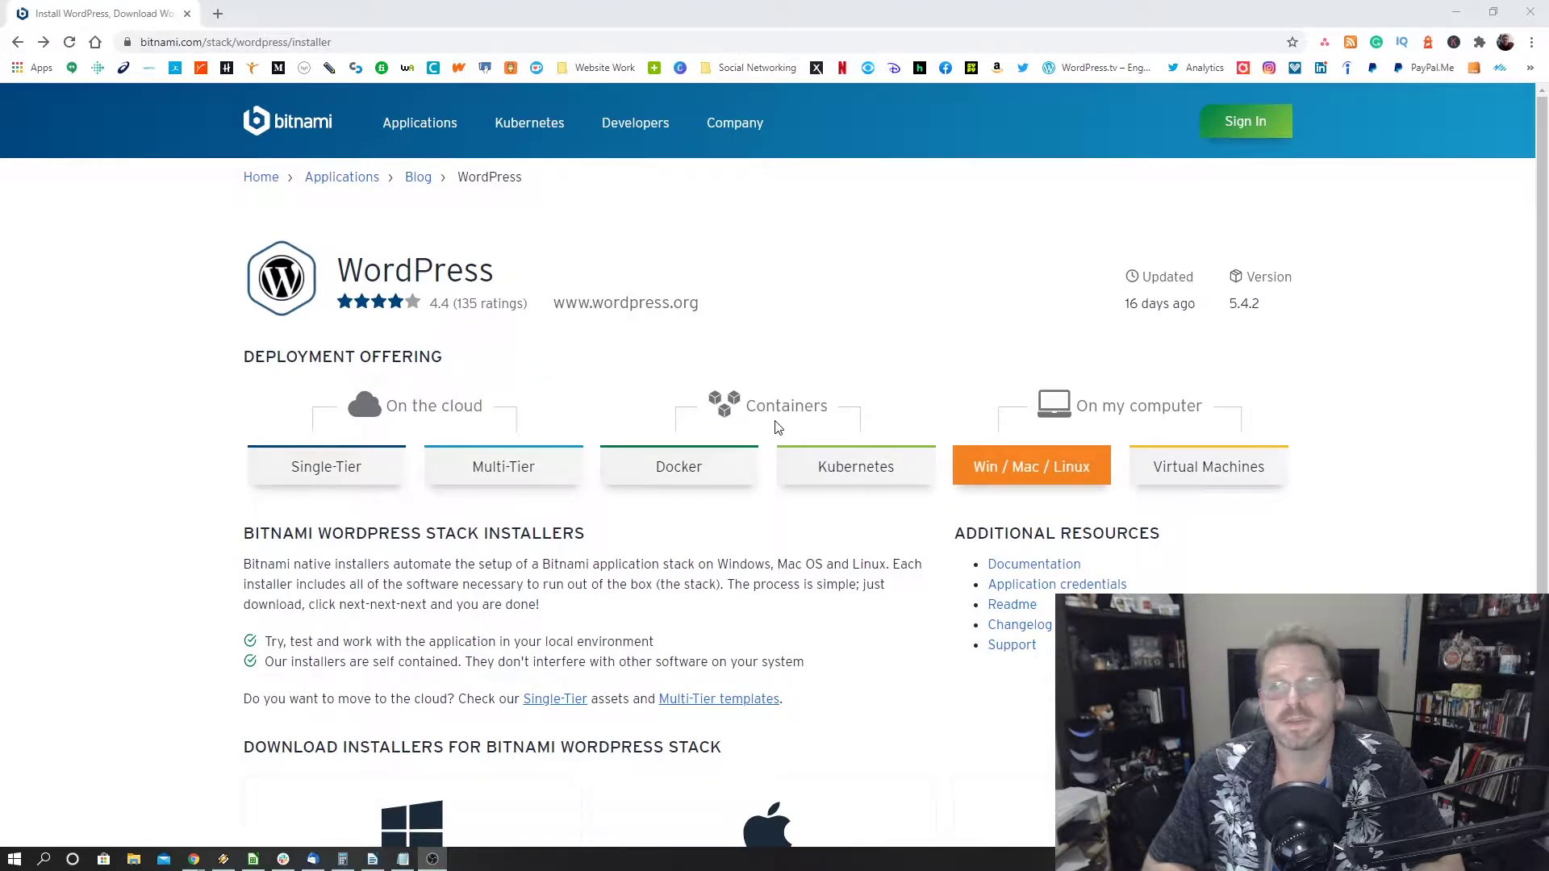
- Request the Windows 64-bit WordPress installer download on the Bitnami site
scroll(684, 381, "down", 5)
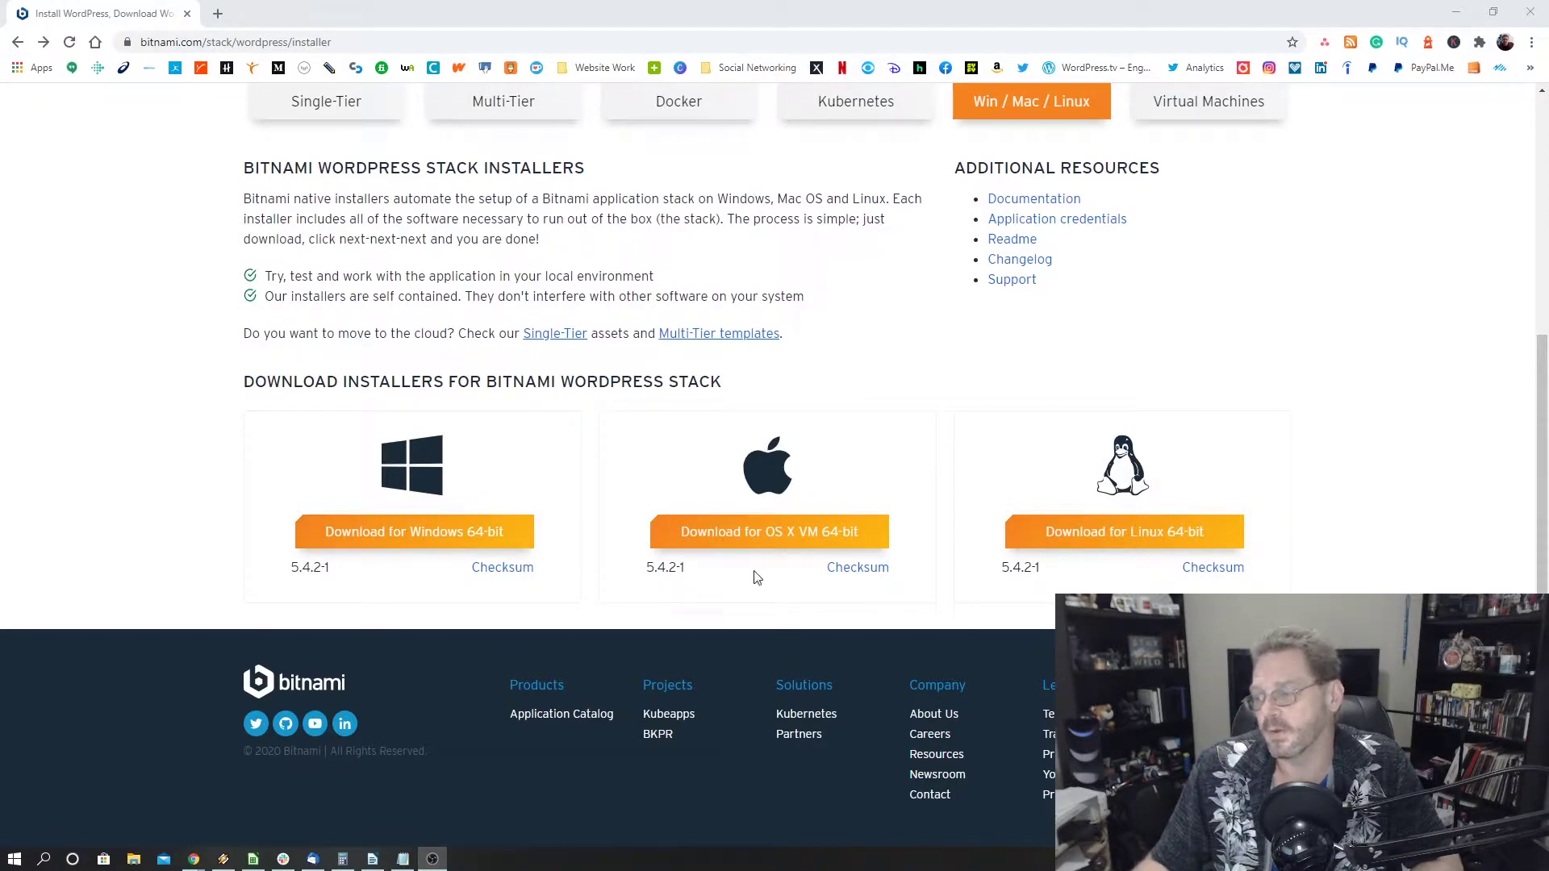
left_click(408, 536)
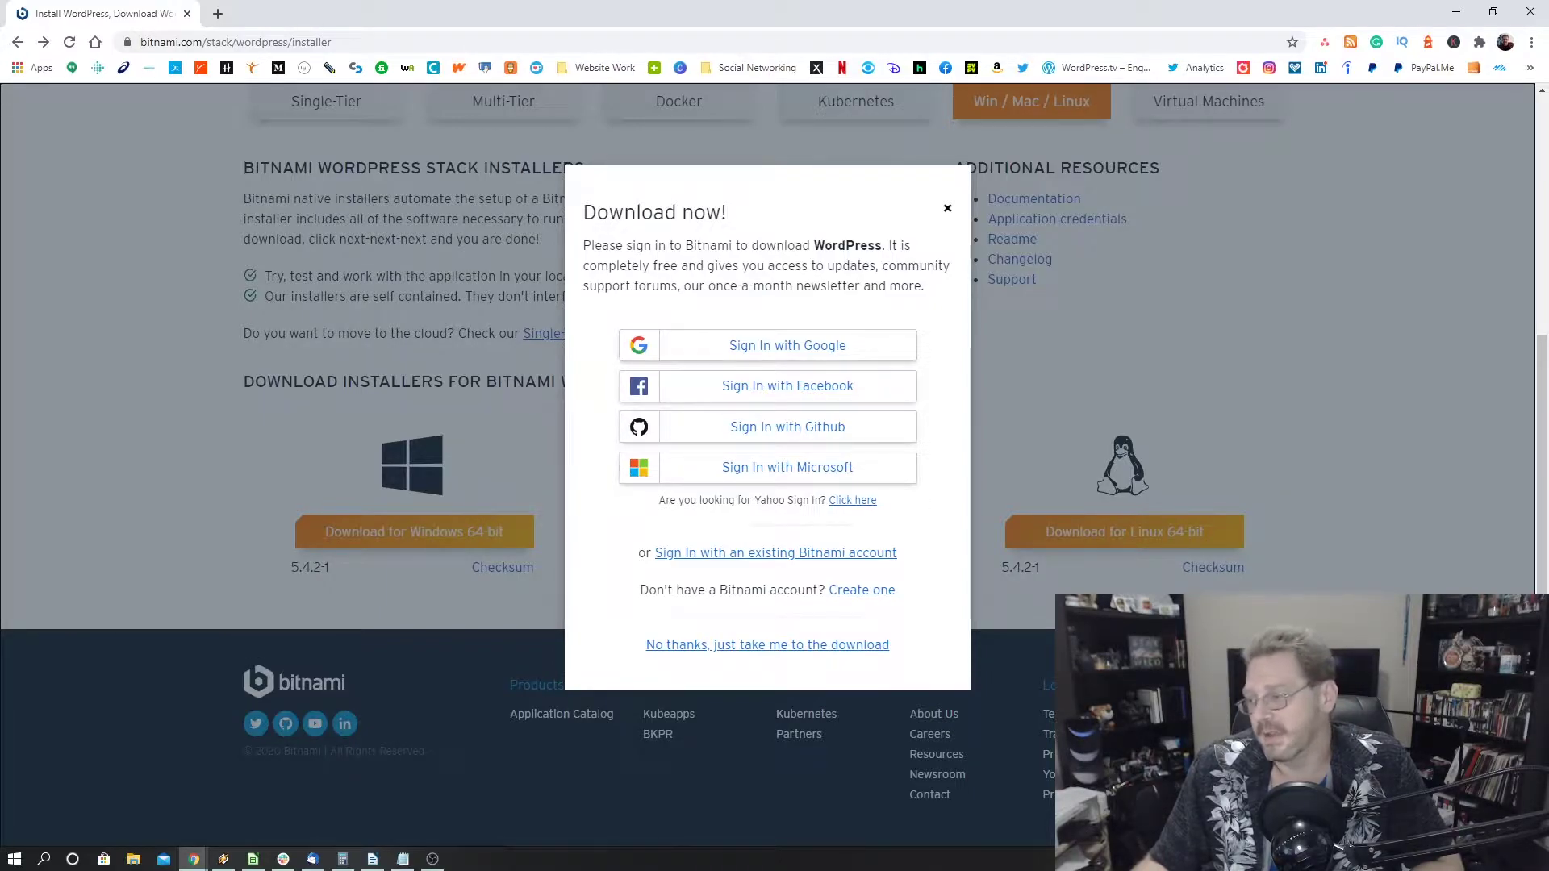
- Skip sign-in to download the installer, then run the downloaded .exe
left_click(824, 651)
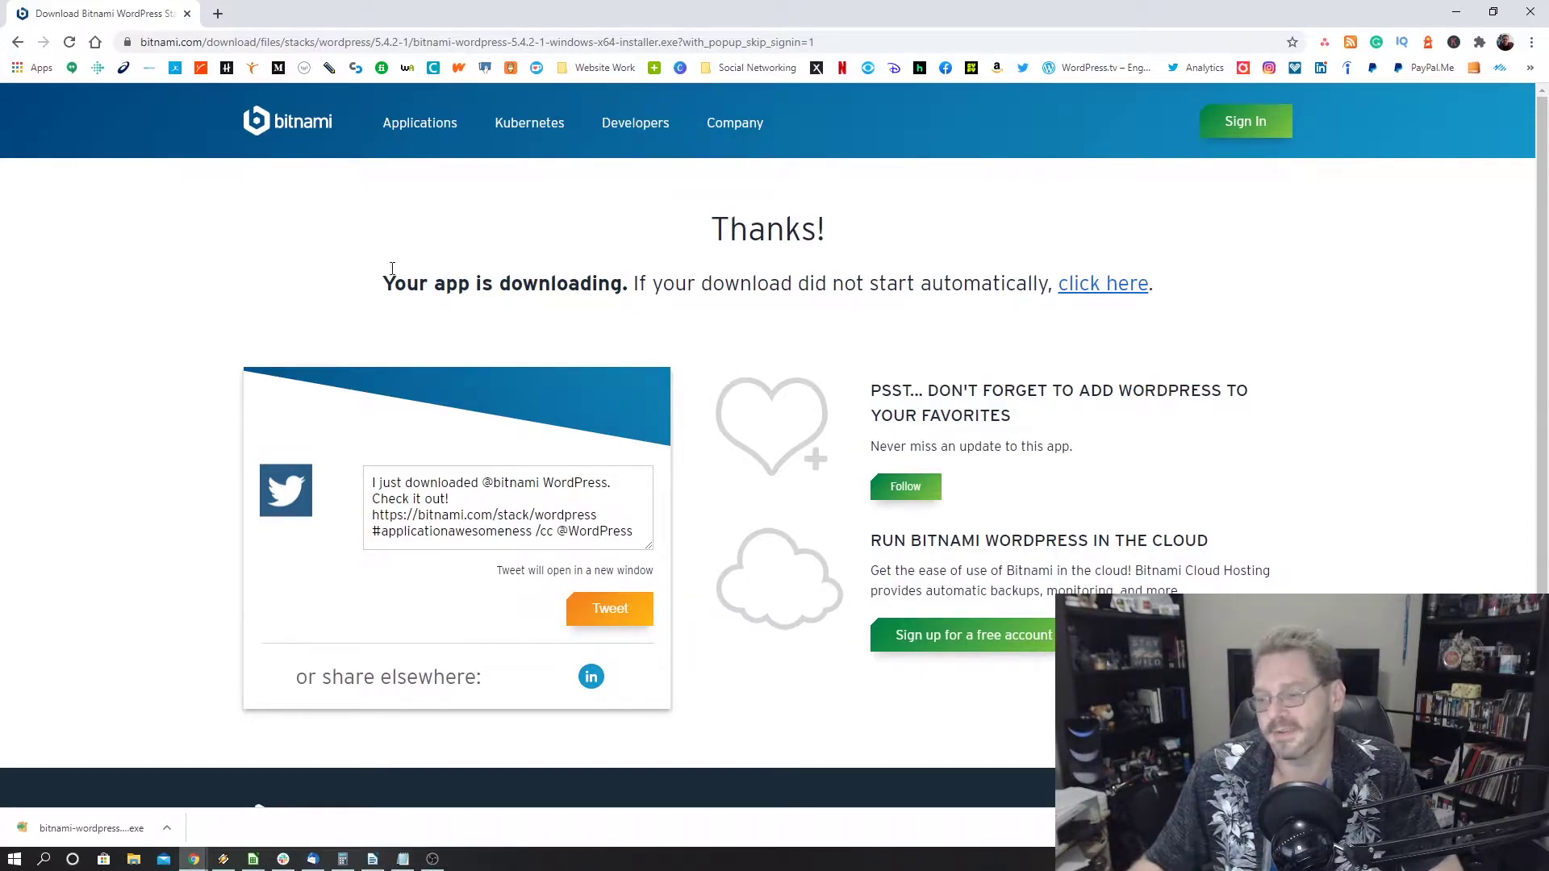
left_click(92, 831)
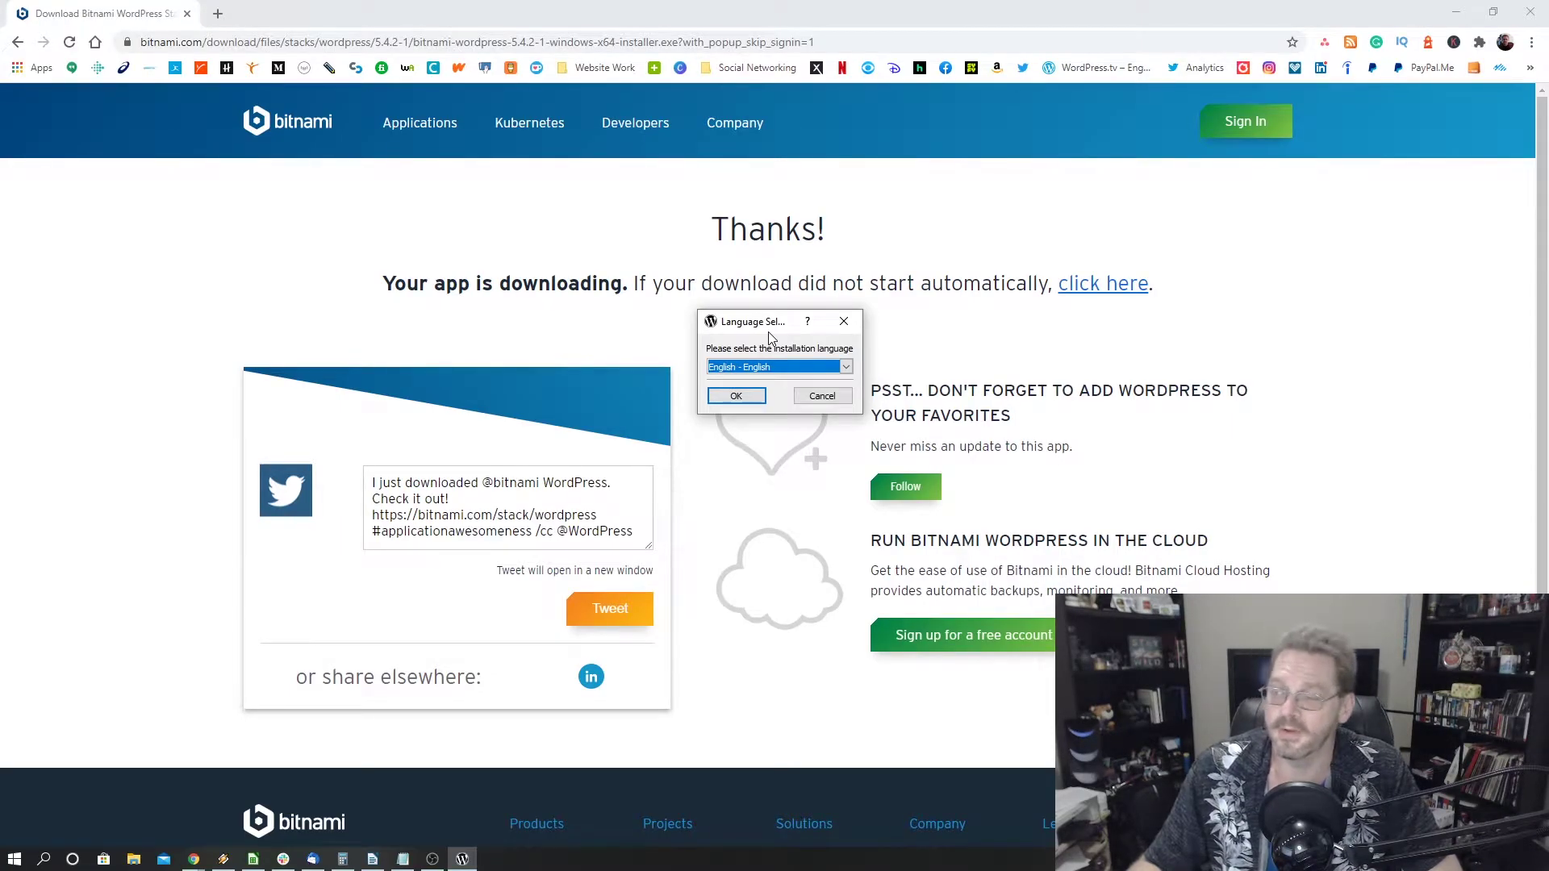
- Accept English as the language and keep both default components
left_click(736, 395)
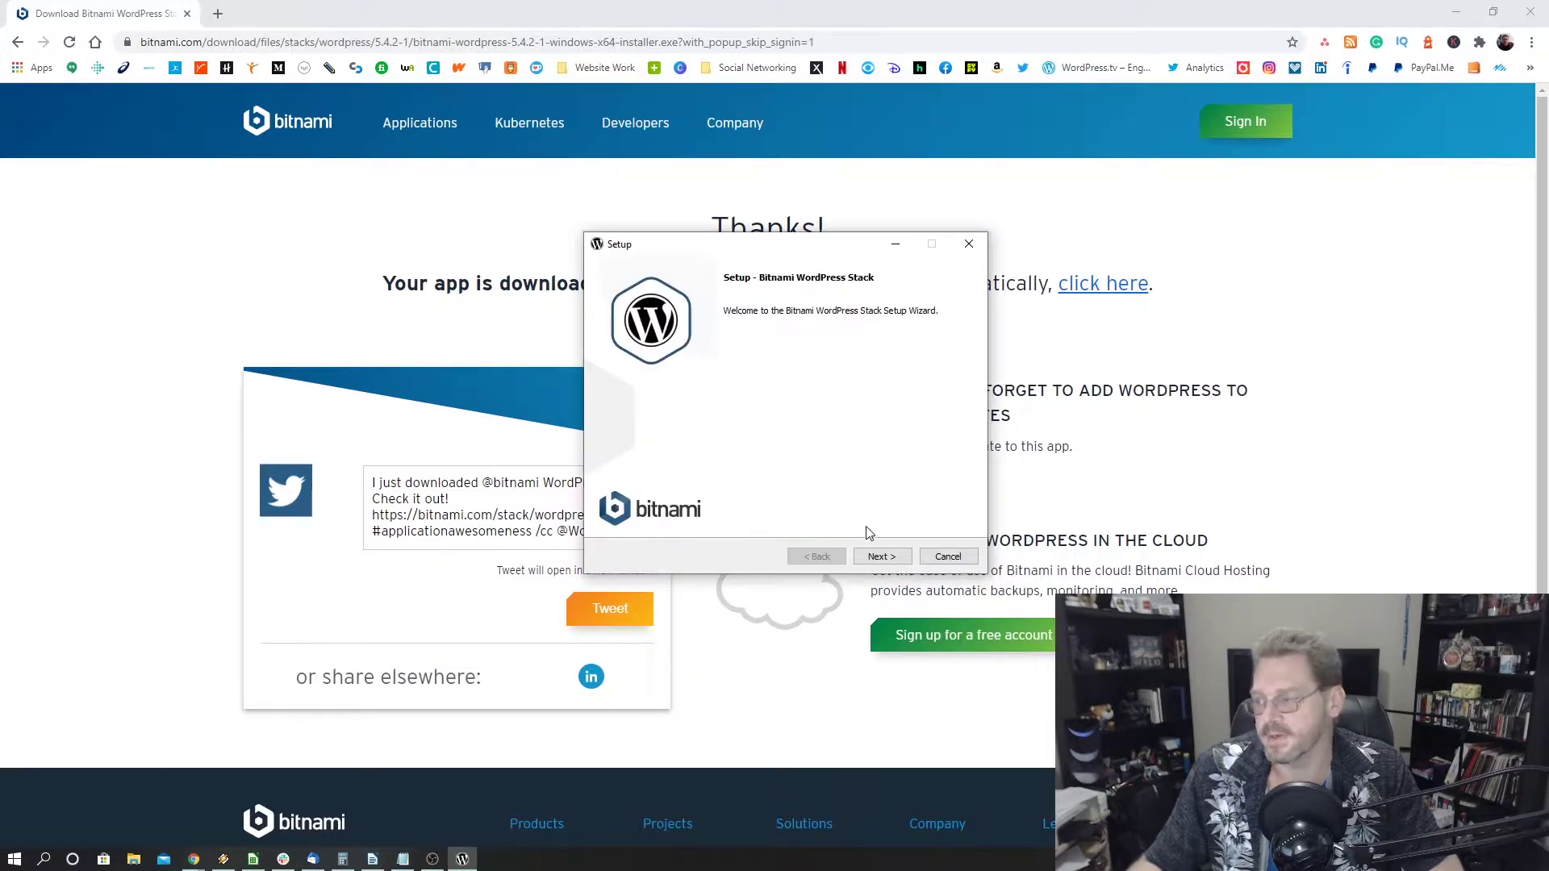
left_click(875, 558)
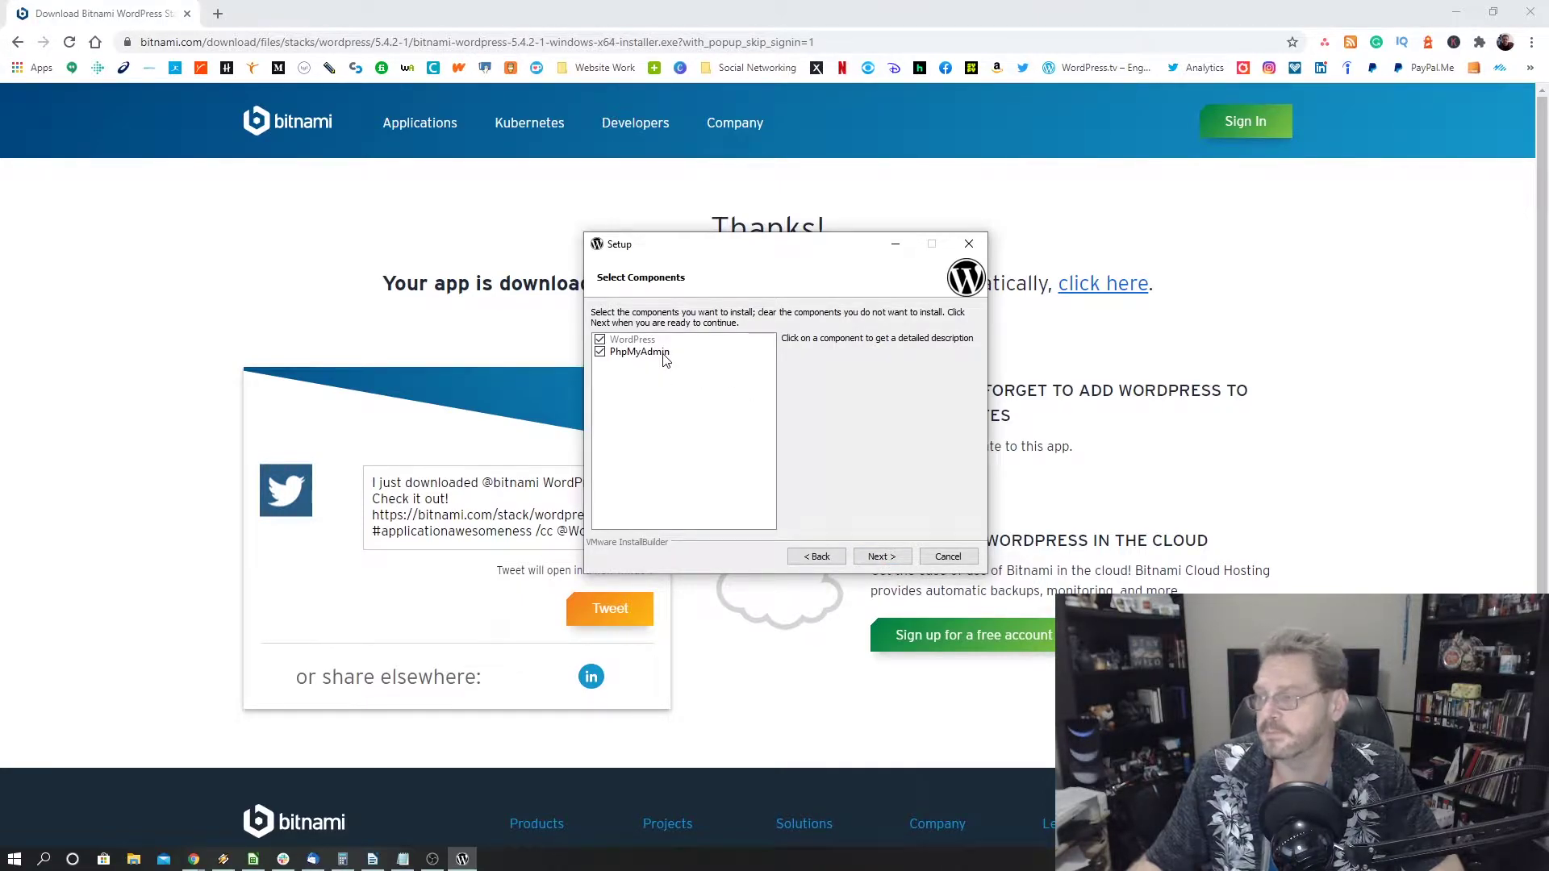
left_click(879, 555)
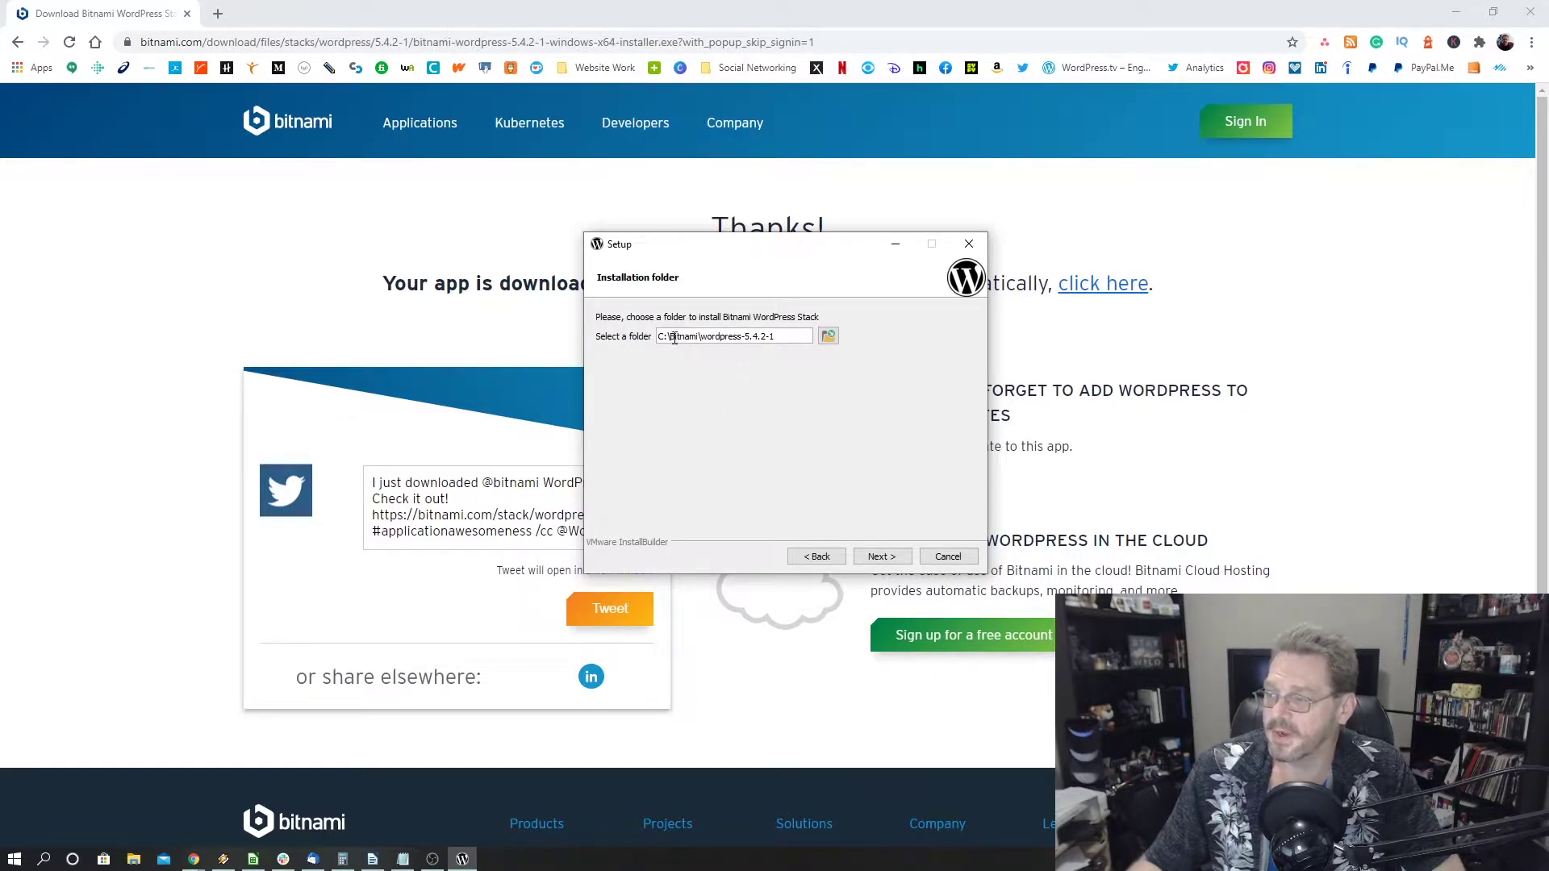
- Set the installation folder to C:\WordPress
left_click_drag(671, 335, 868, 356)
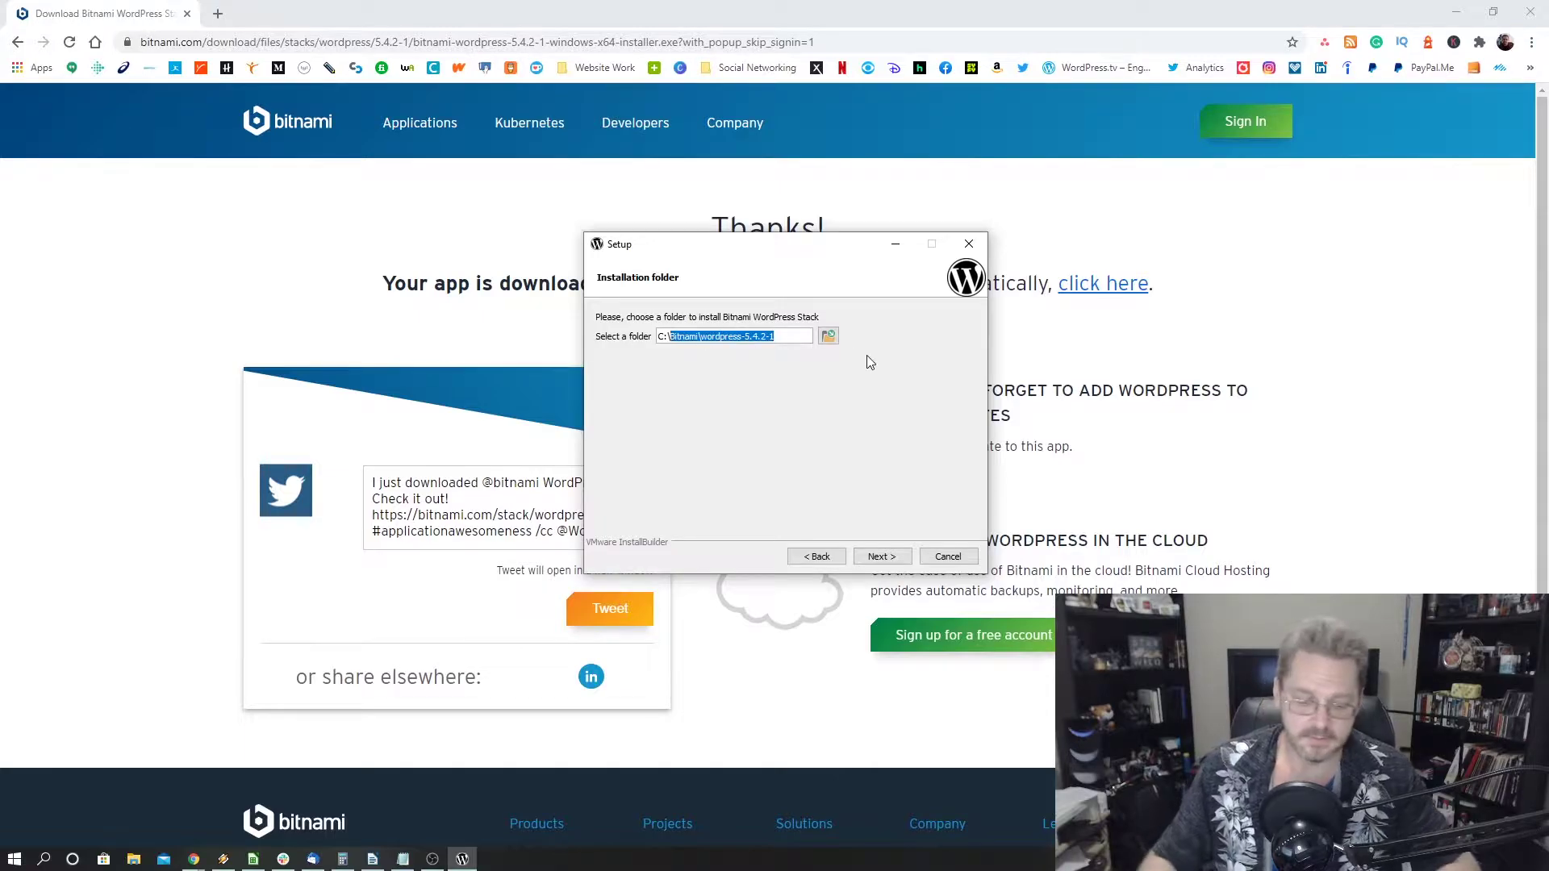
type("Woredpres")
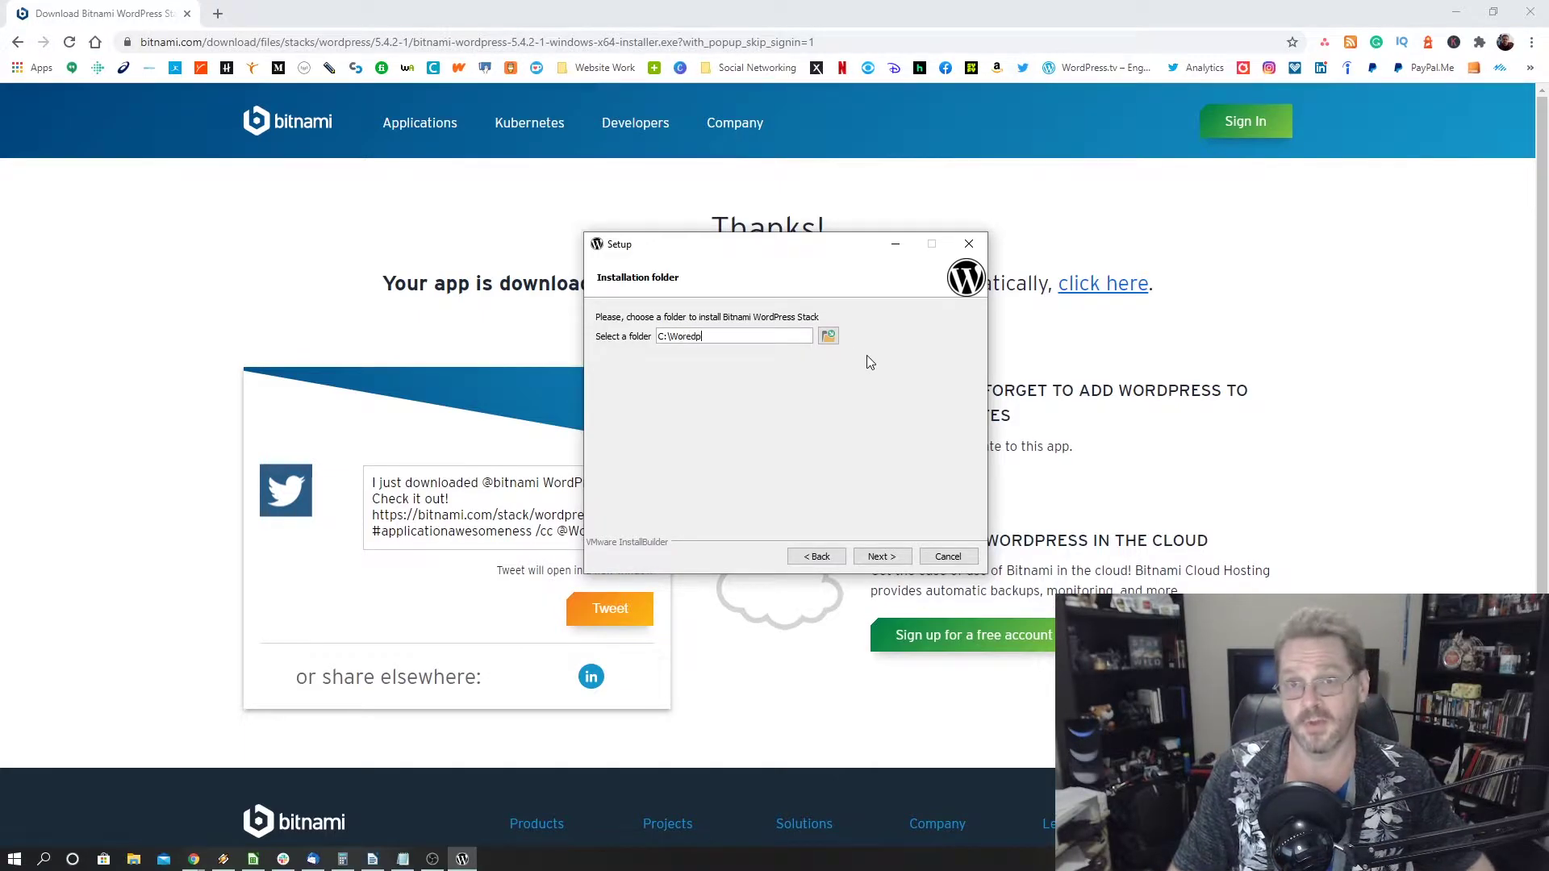
key("BackSpace")
key("BackSpace")
key("BackSpace")
key("BackSpace")
key("BackSpace")
key("BackSpace")
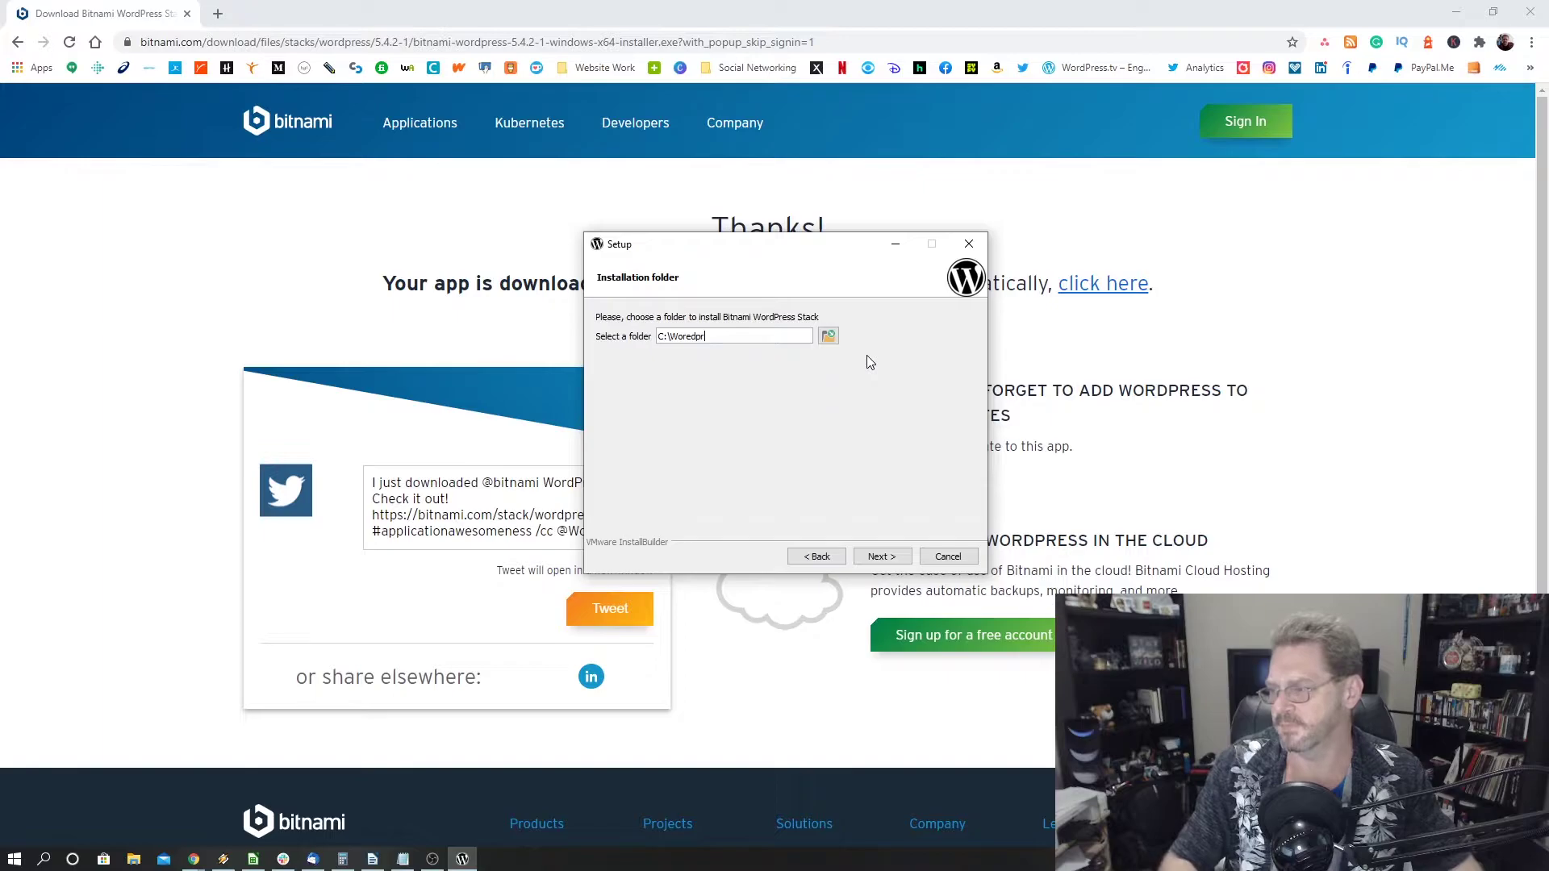
type("dPress")
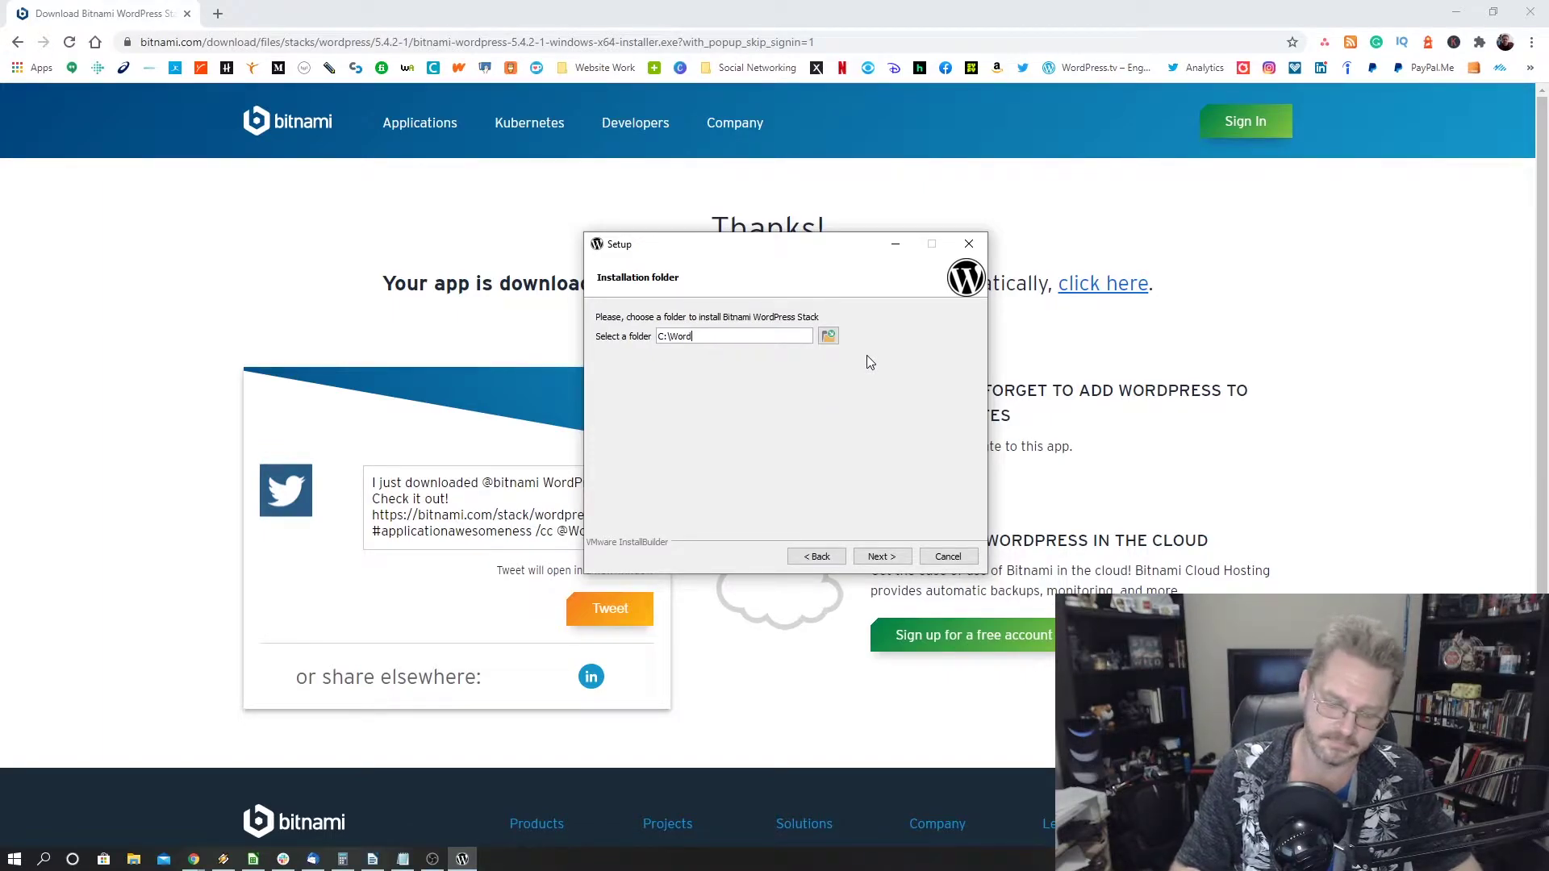
- Accept the folder and fill in the admin account details
left_click(880, 557)
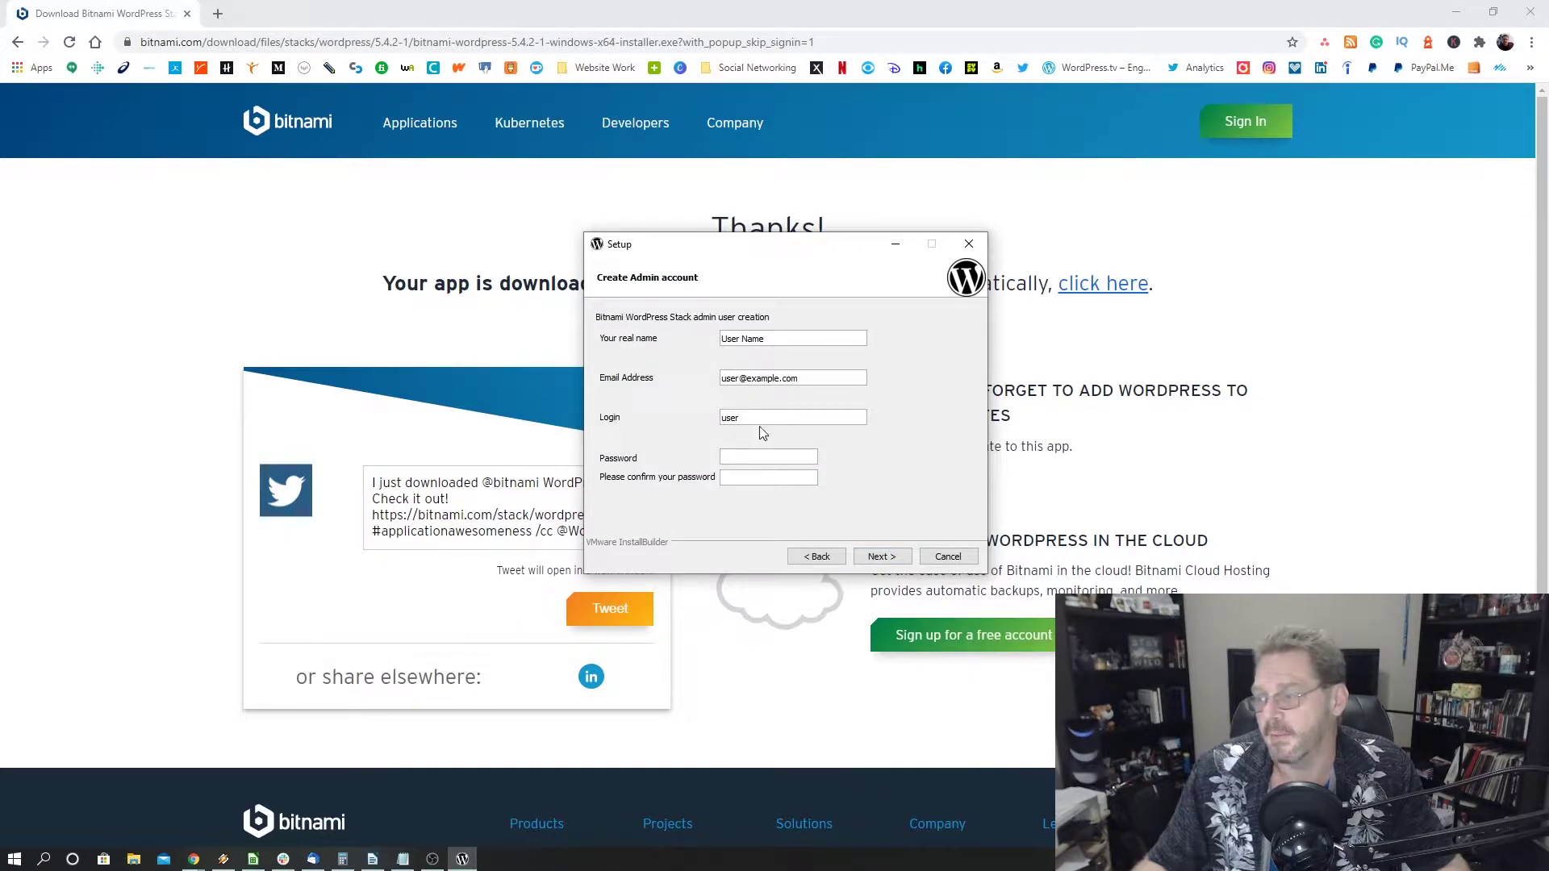
left_click_drag(782, 340, 673, 332)
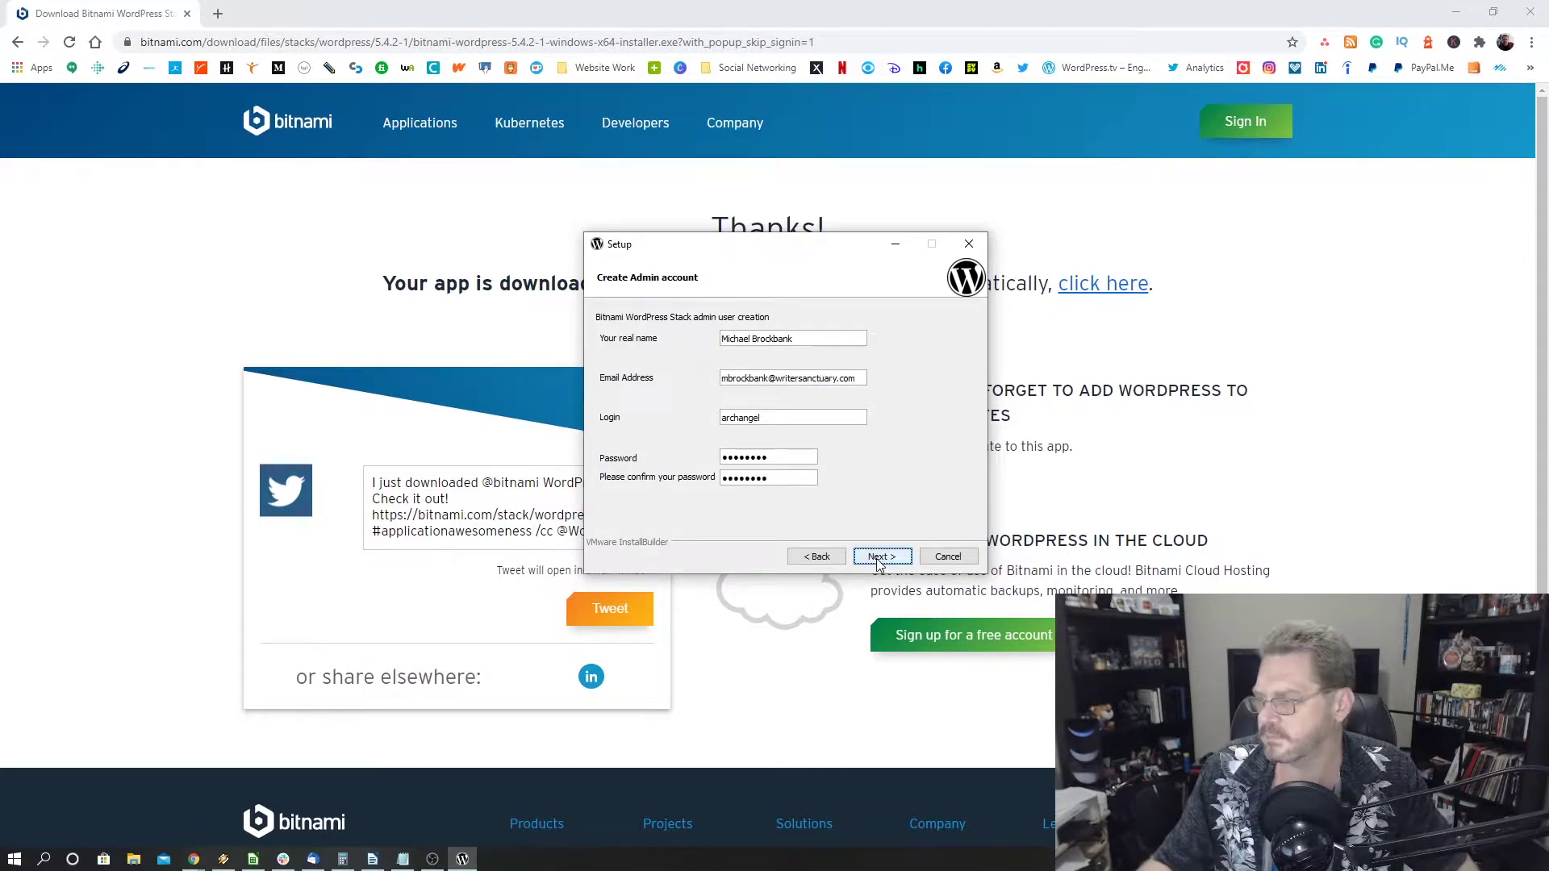
left_click(876, 558)
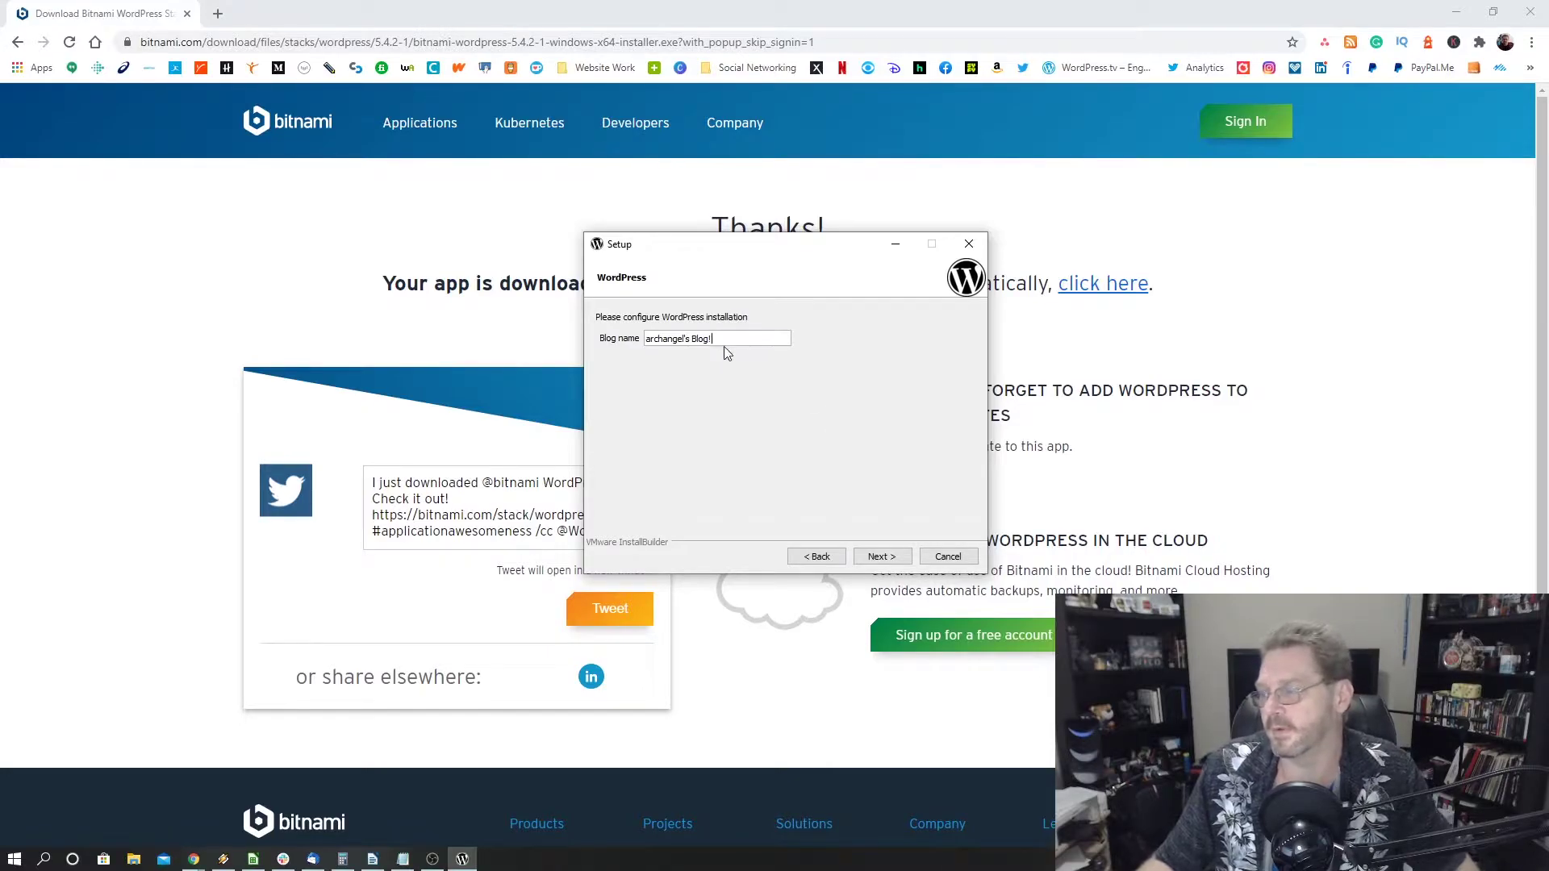
- Name the blog 'Testing Grounds'
left_click_drag(716, 339, 628, 349)
type("Ters")
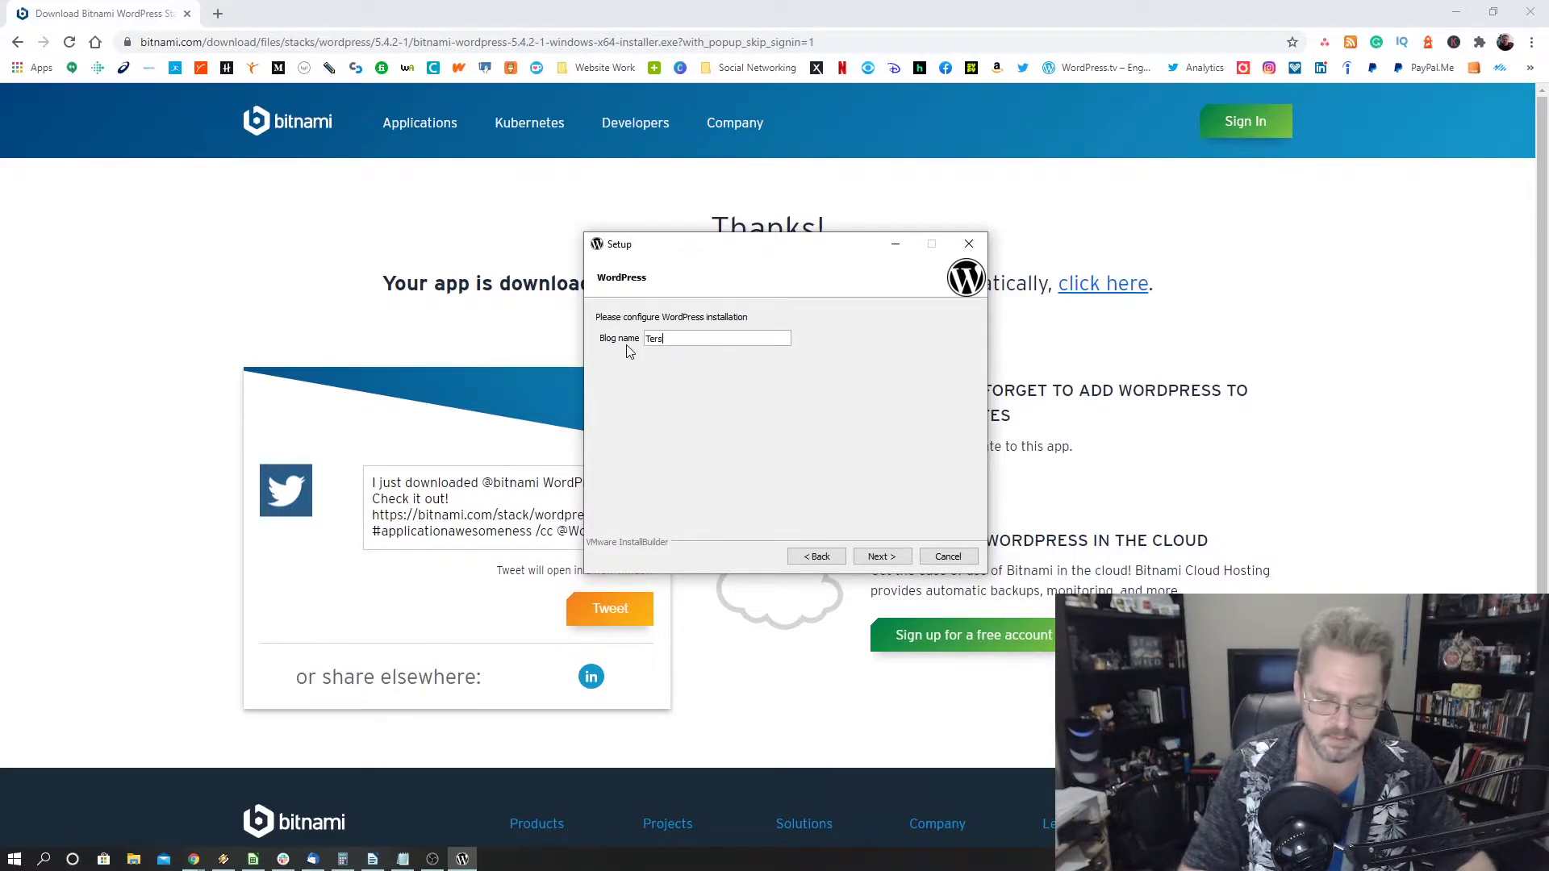
type("ting Blog")
key("BackSpace")
key("BackSpace")
key("BackSpace")
key("BackSpace")
key("BackSpace")
key("BackSpace")
key("BackSpace")
key("BackSpace")
key("BackSpace")
key("BackSpace")
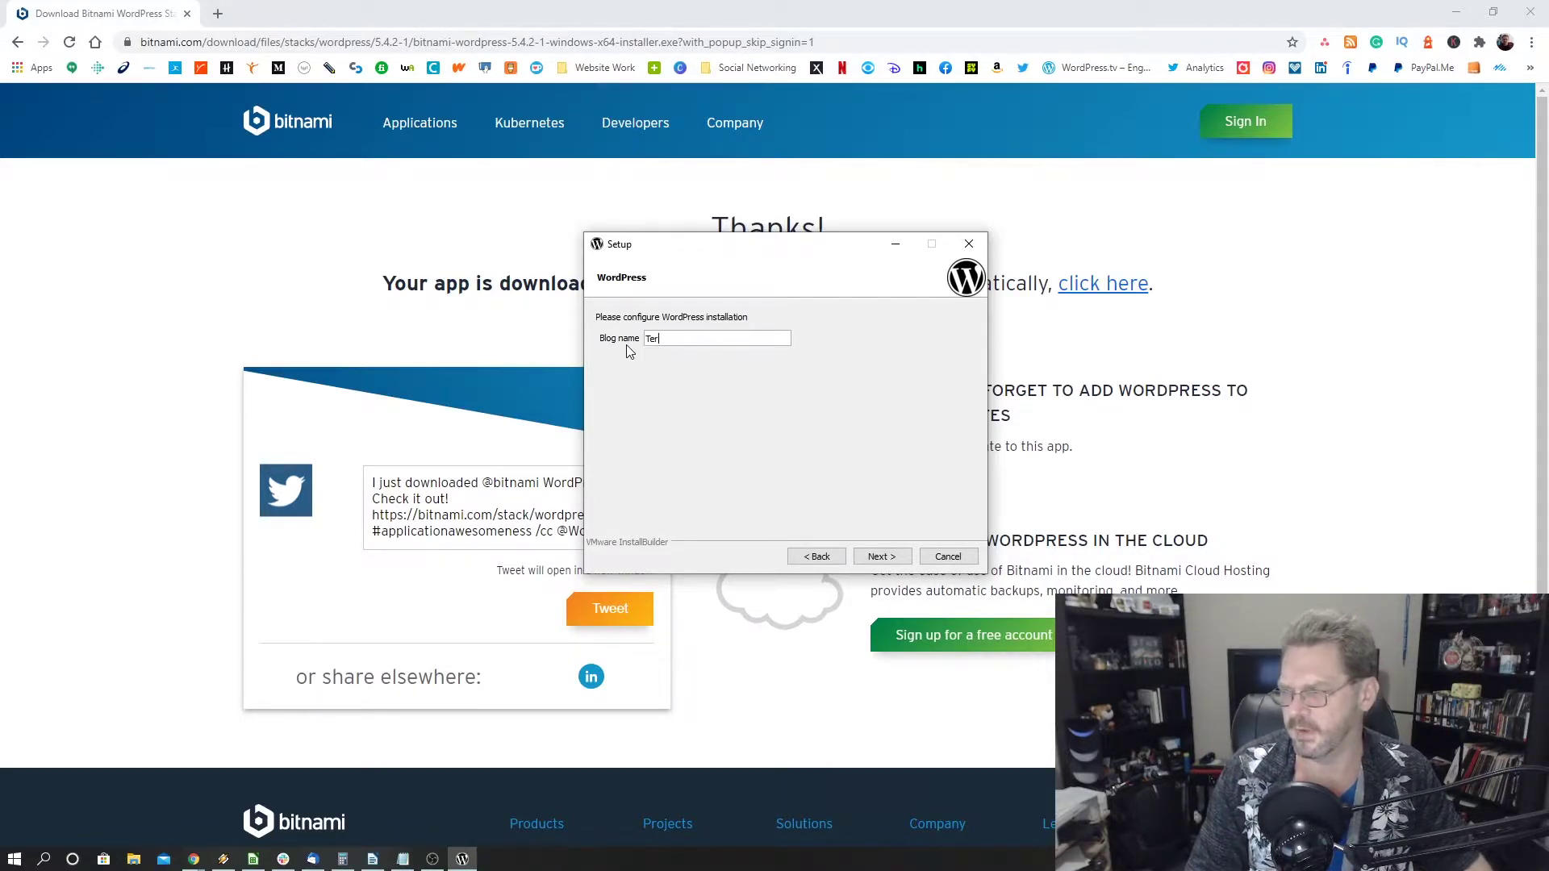
type("ting G")
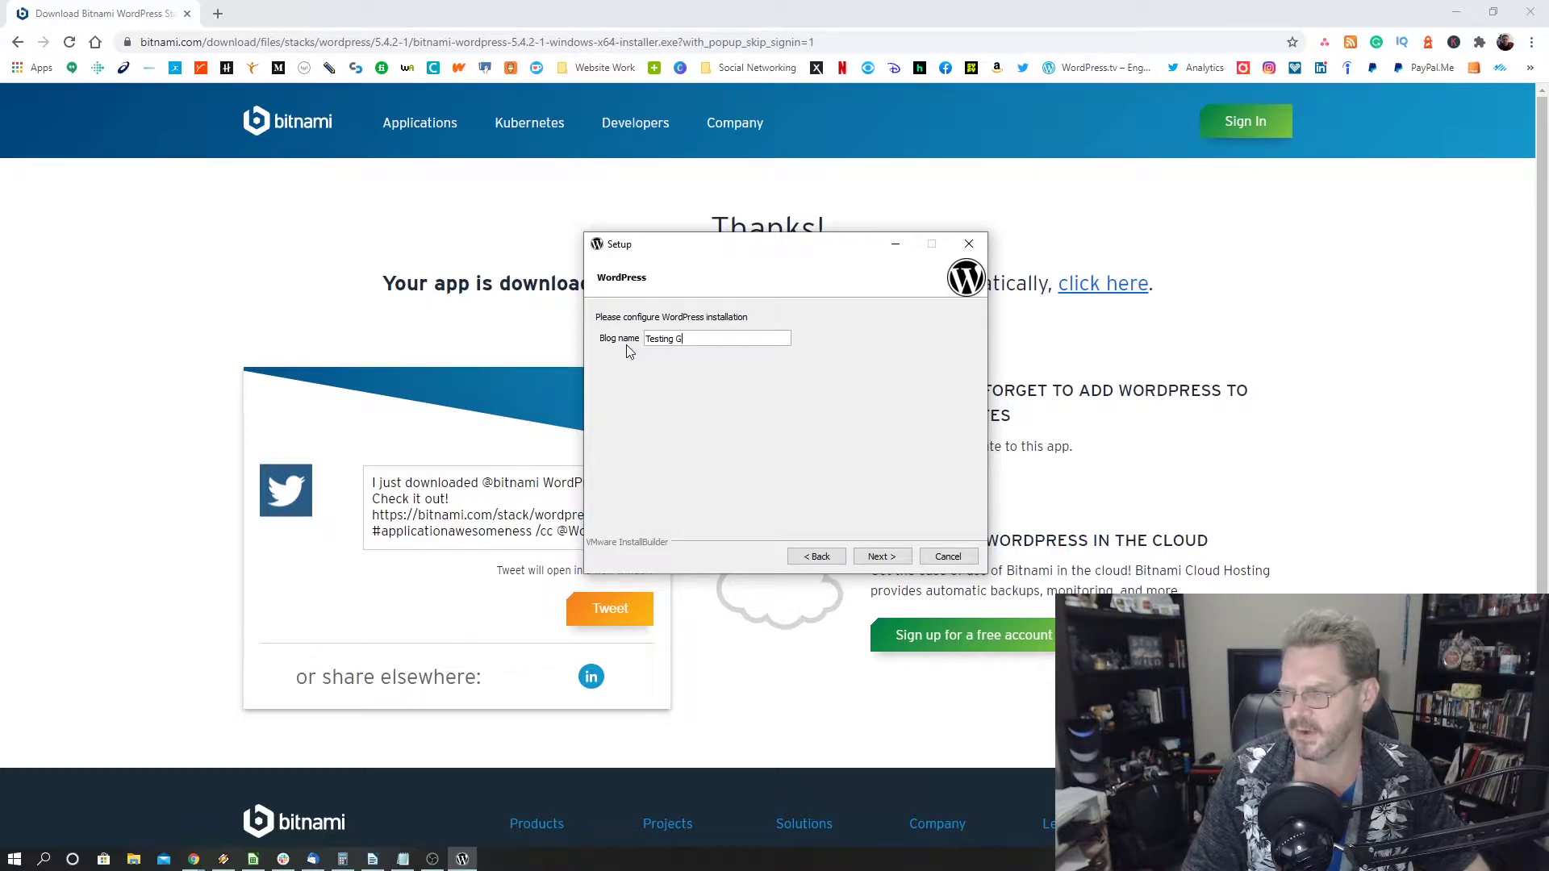
type("rounds")
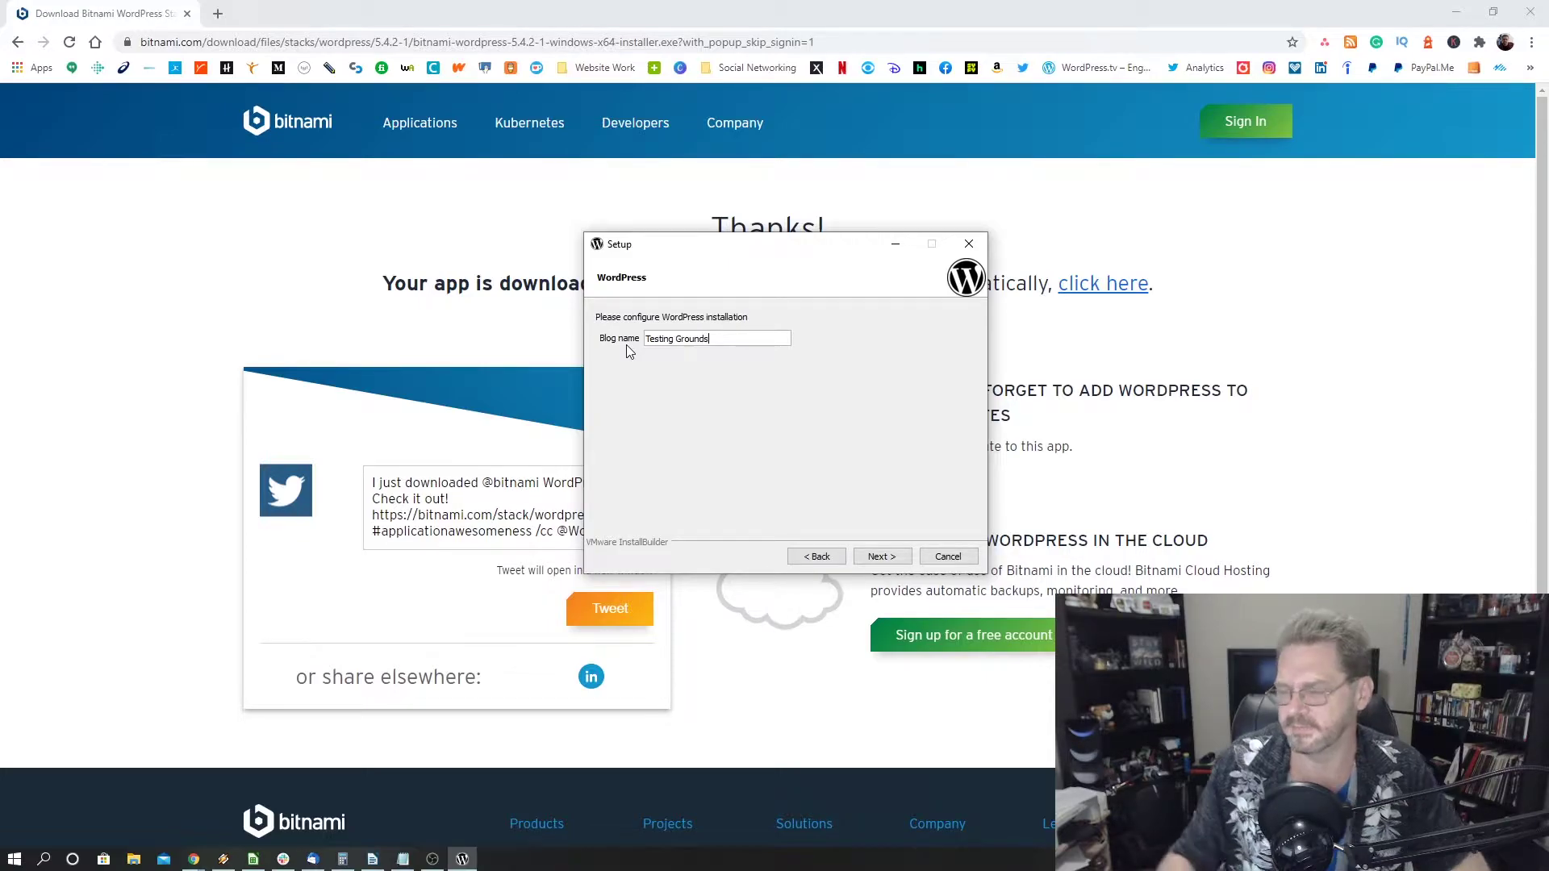
- Skip mail and cloud options, close the cloud hosting tab, and return to Setup
left_click(881, 556)
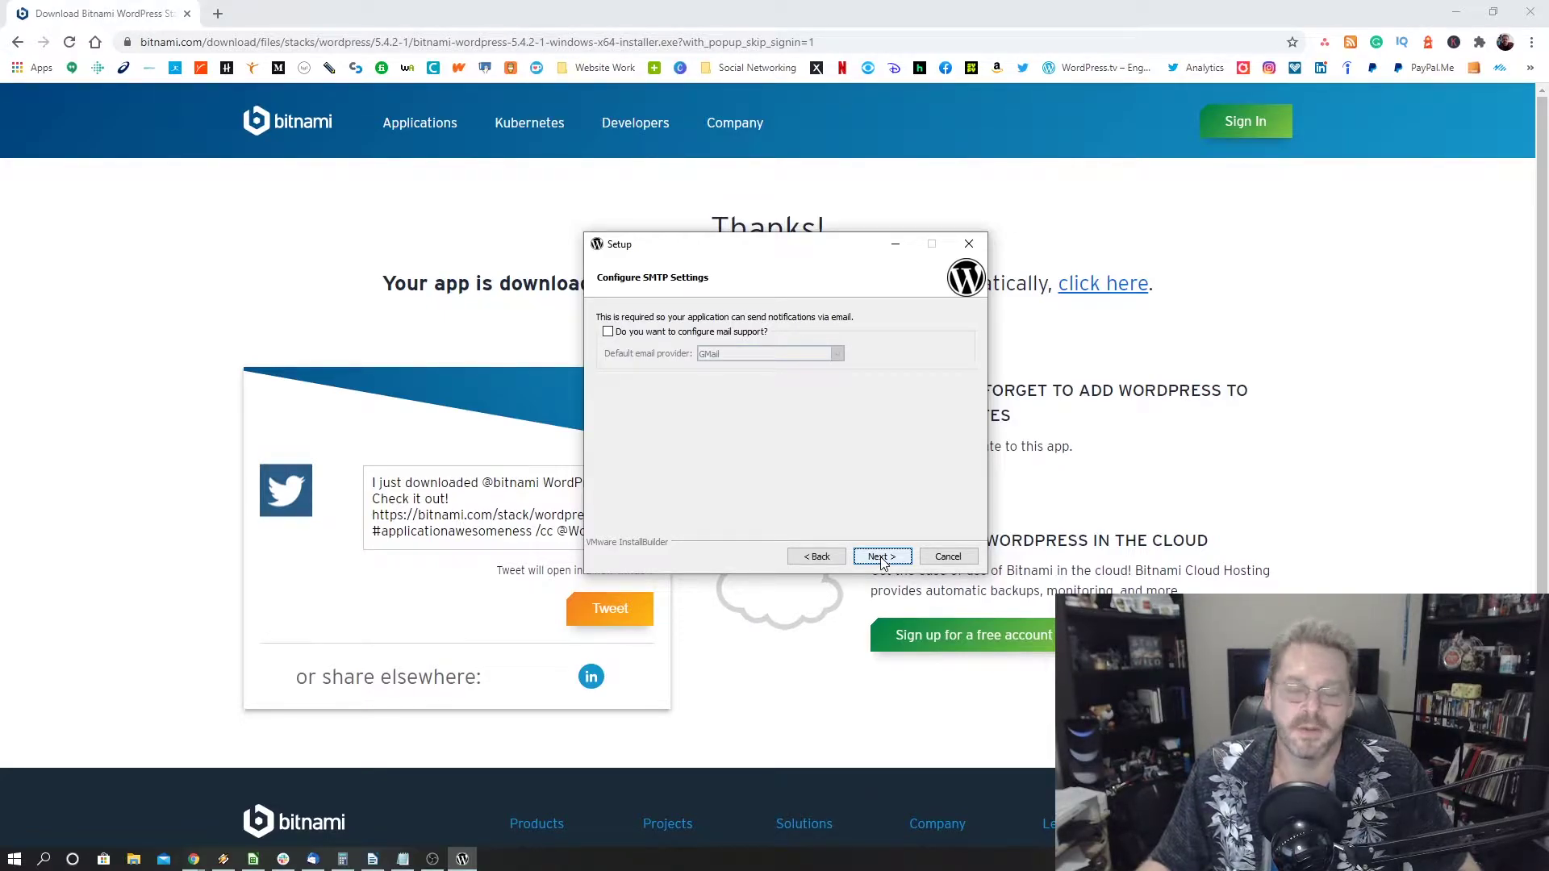
left_click(882, 557)
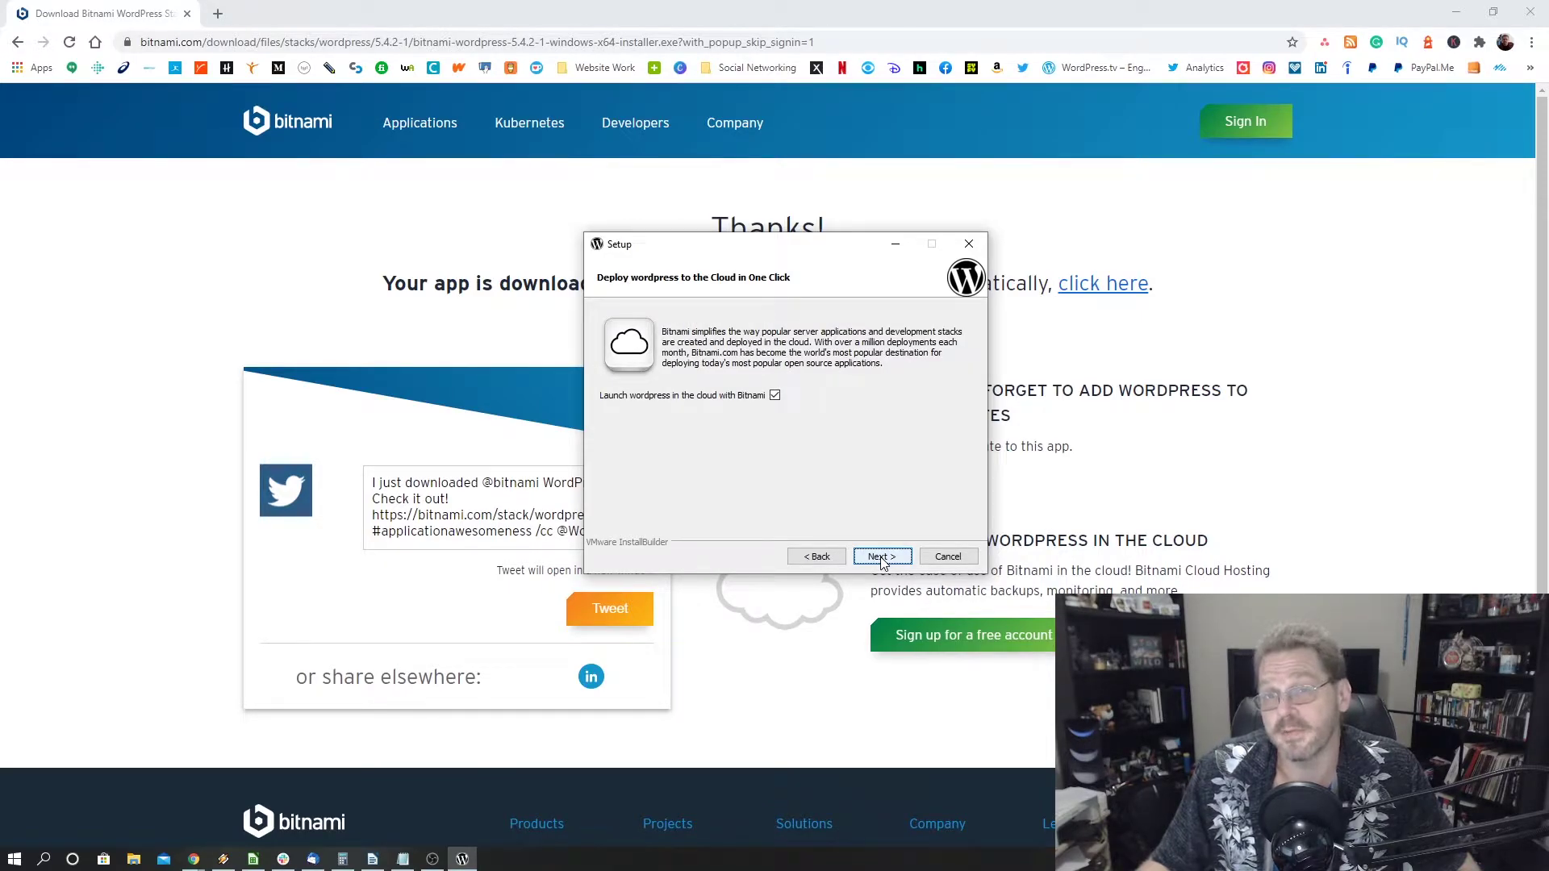
left_click(882, 557)
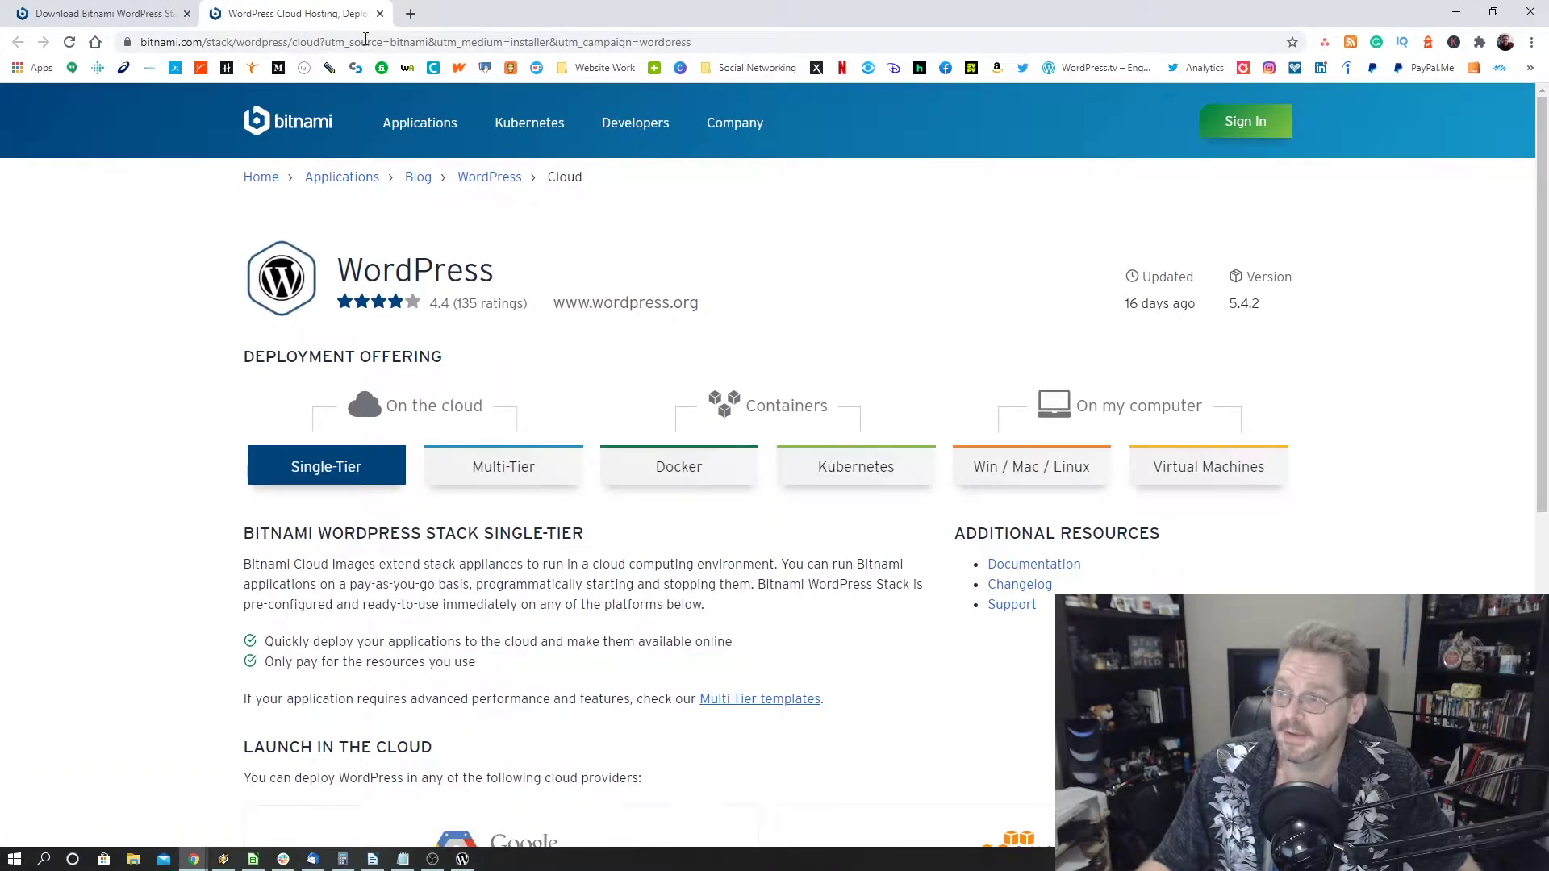
left_click(380, 14)
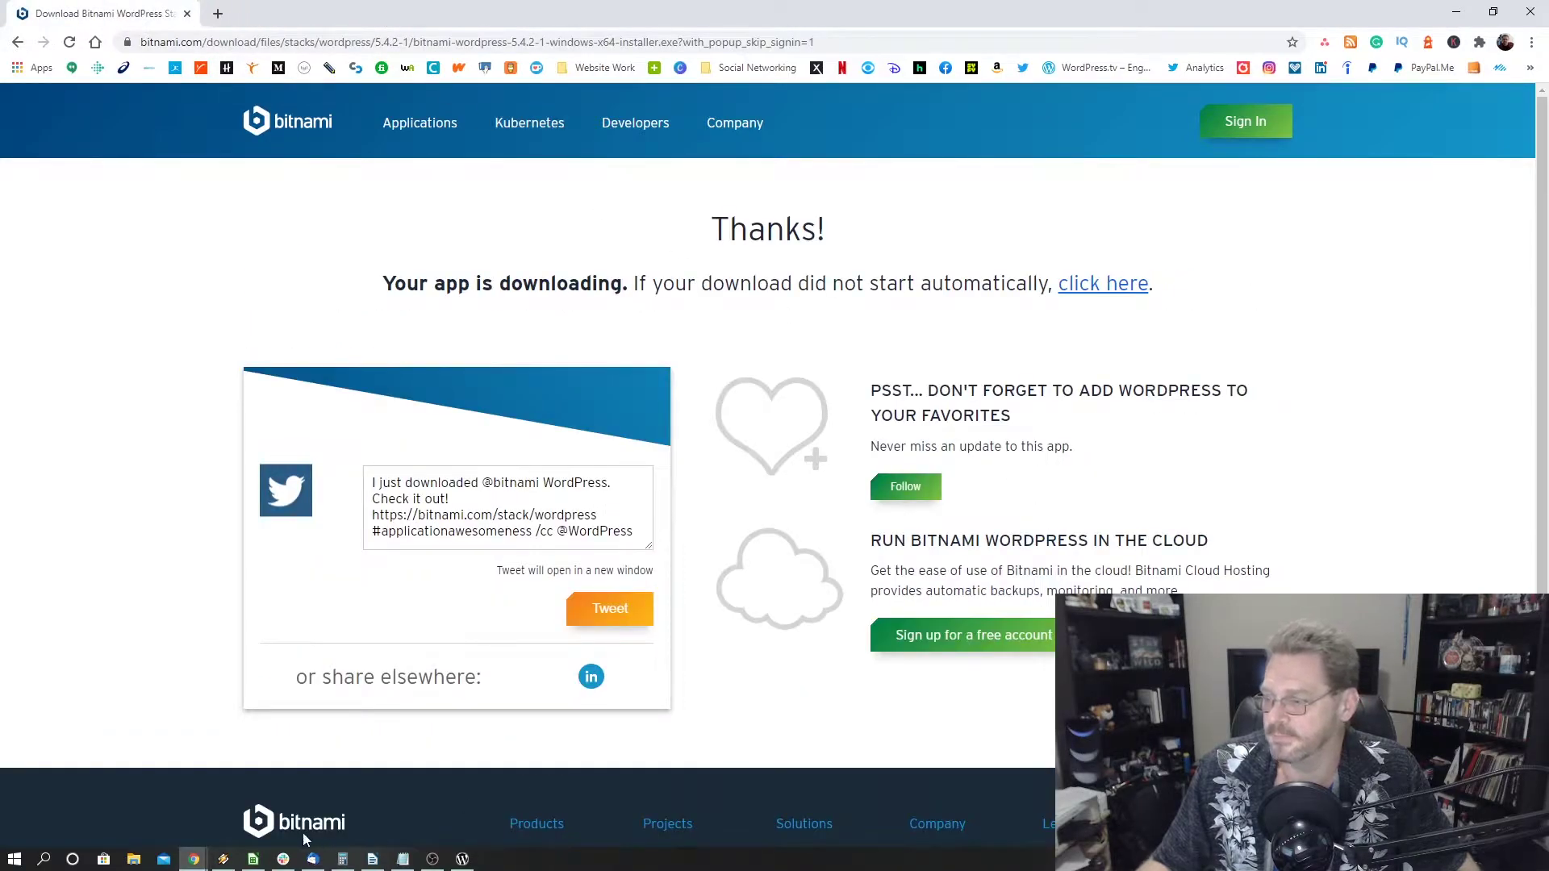
left_click(462, 859)
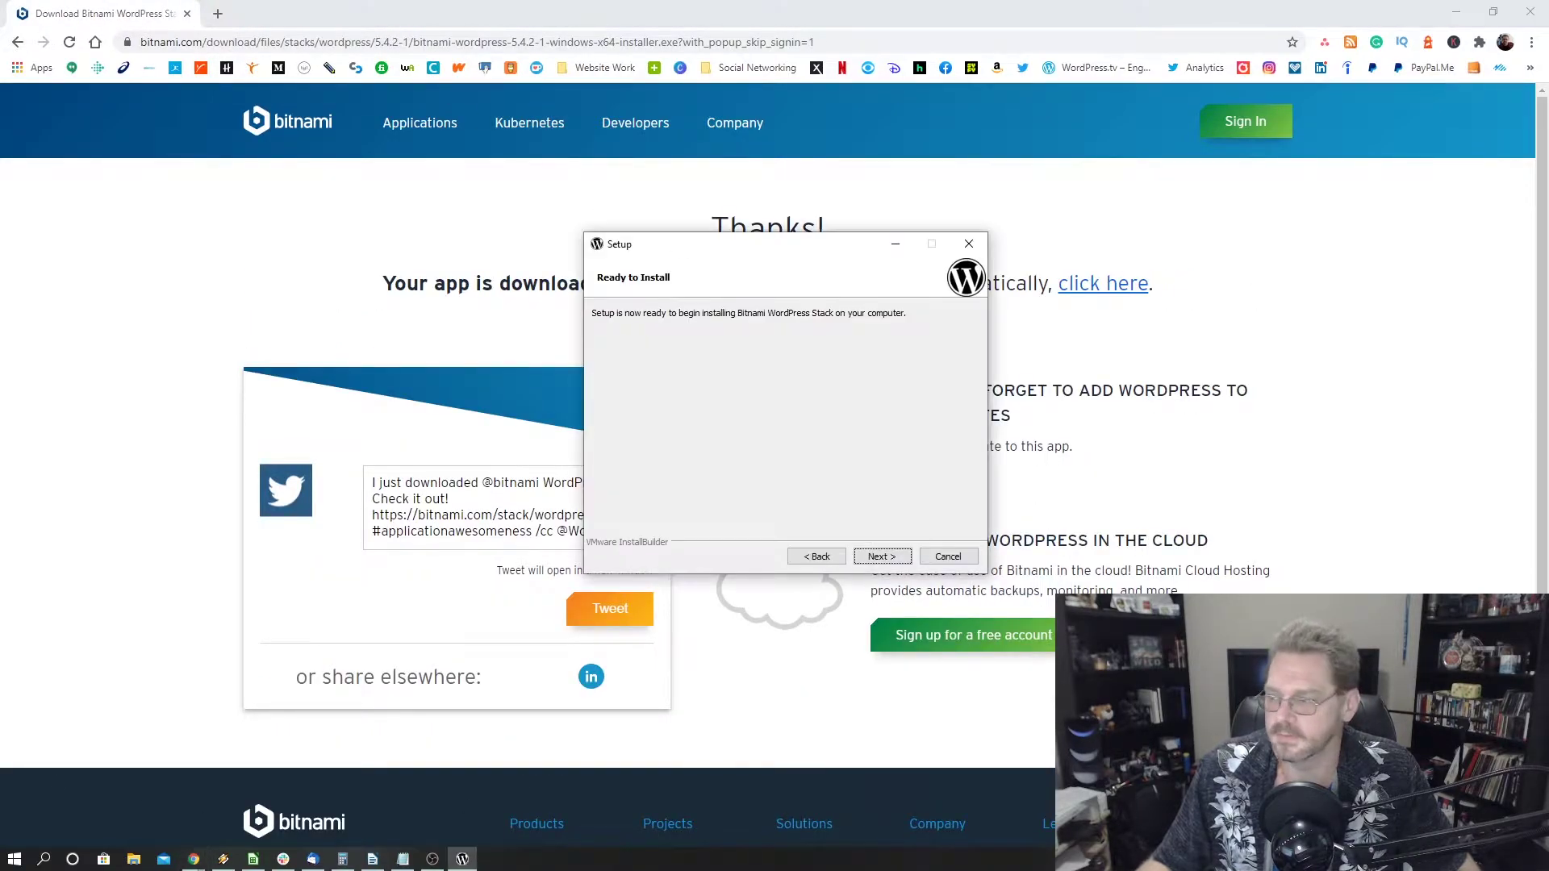
- Install the WordPress stack and finish with Launch Bitnami WordPress Stack checked
left_click(880, 558)
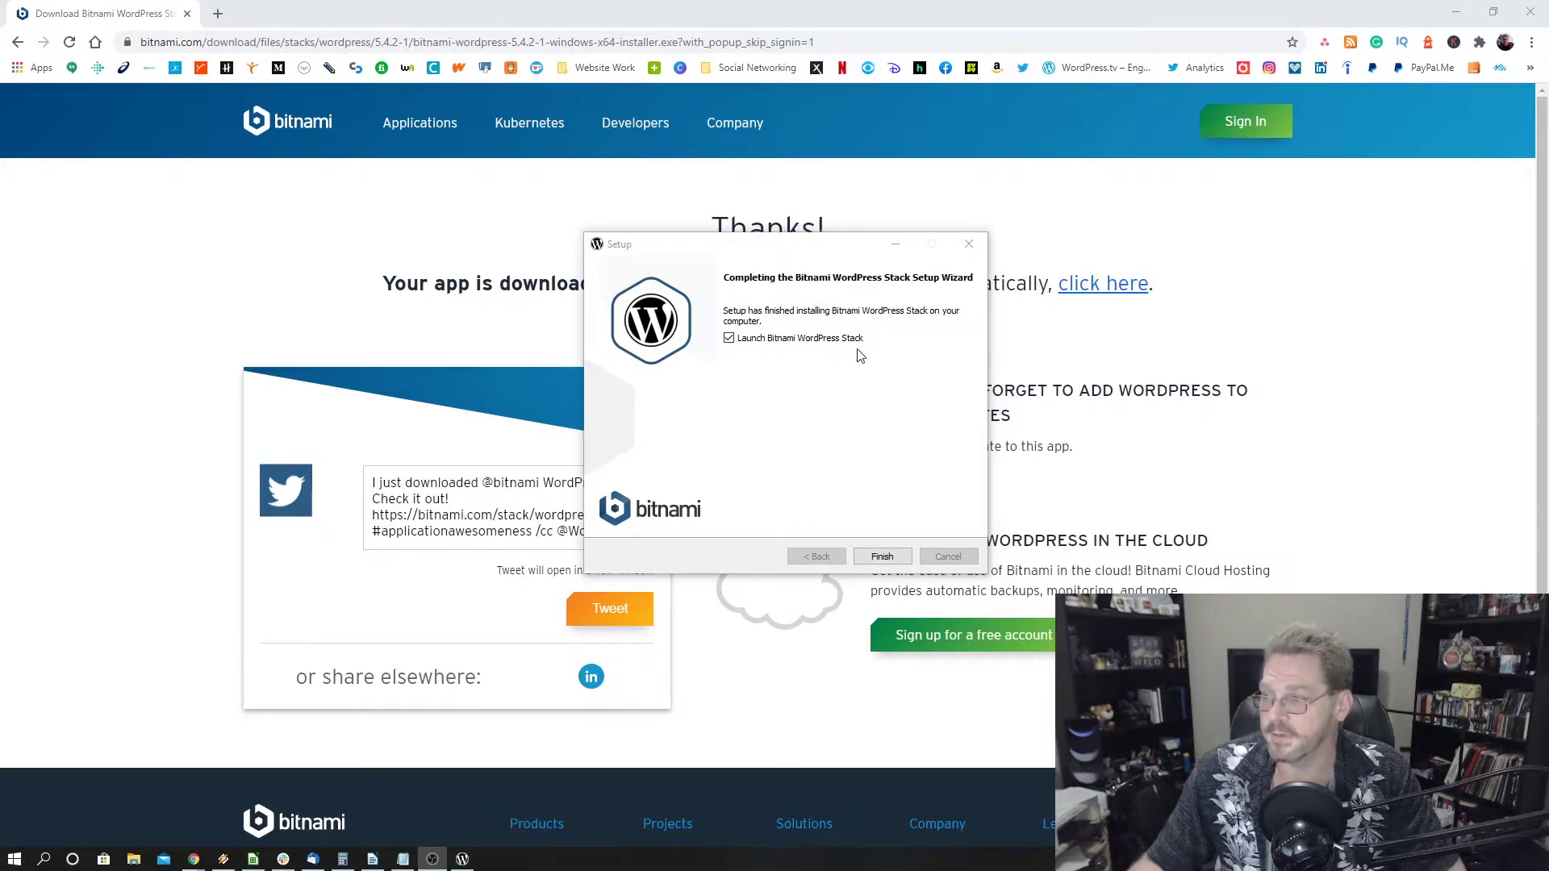
left_click(881, 558)
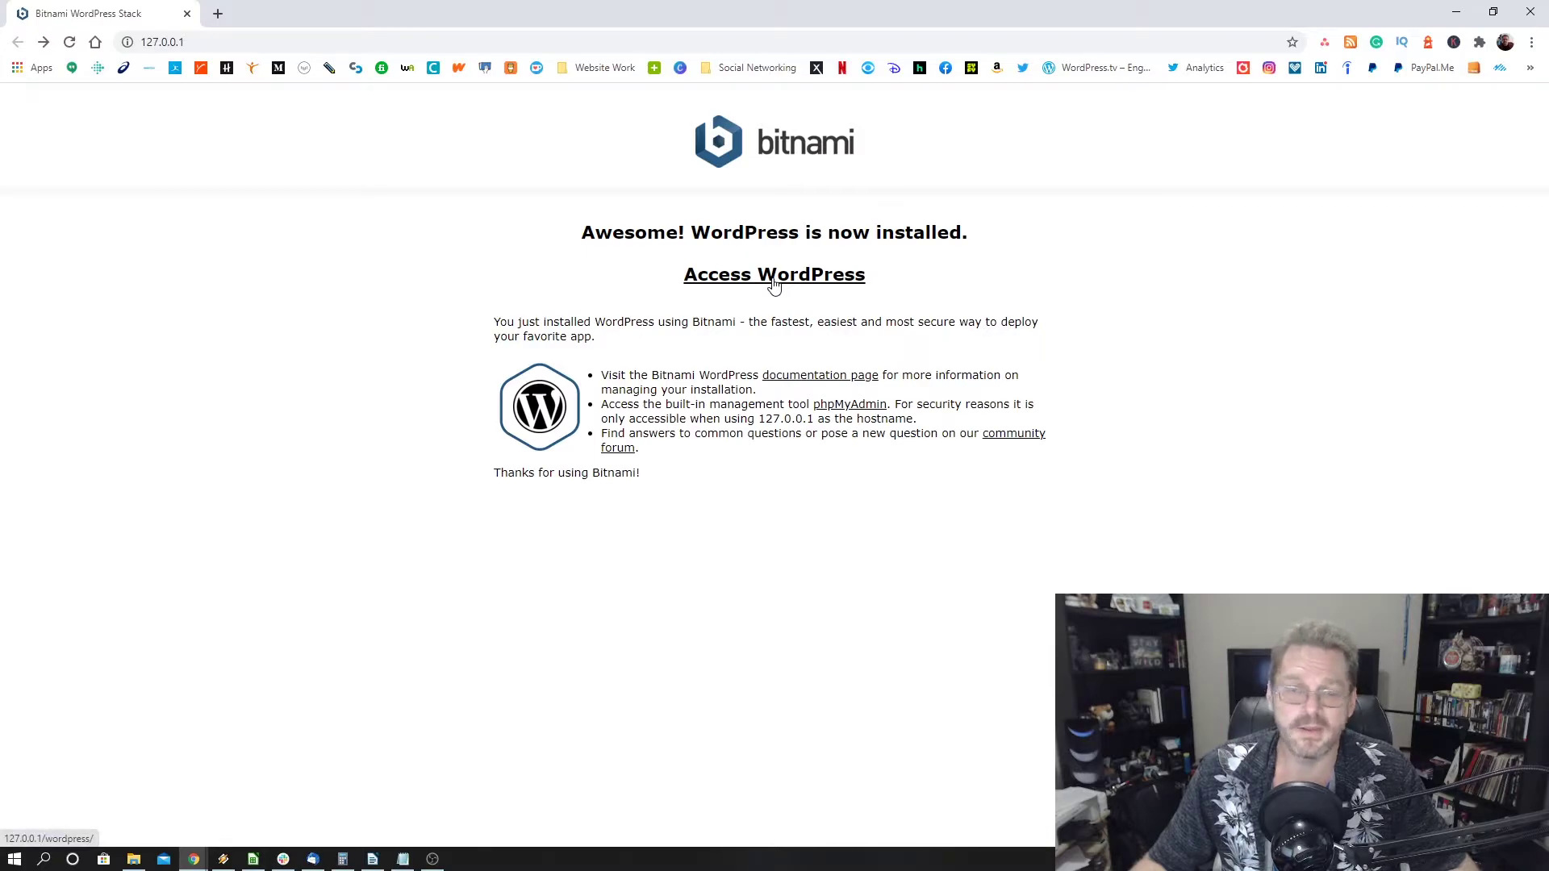
- Load the local site at localhost/wordpress
left_click(210, 41)
type("lo")
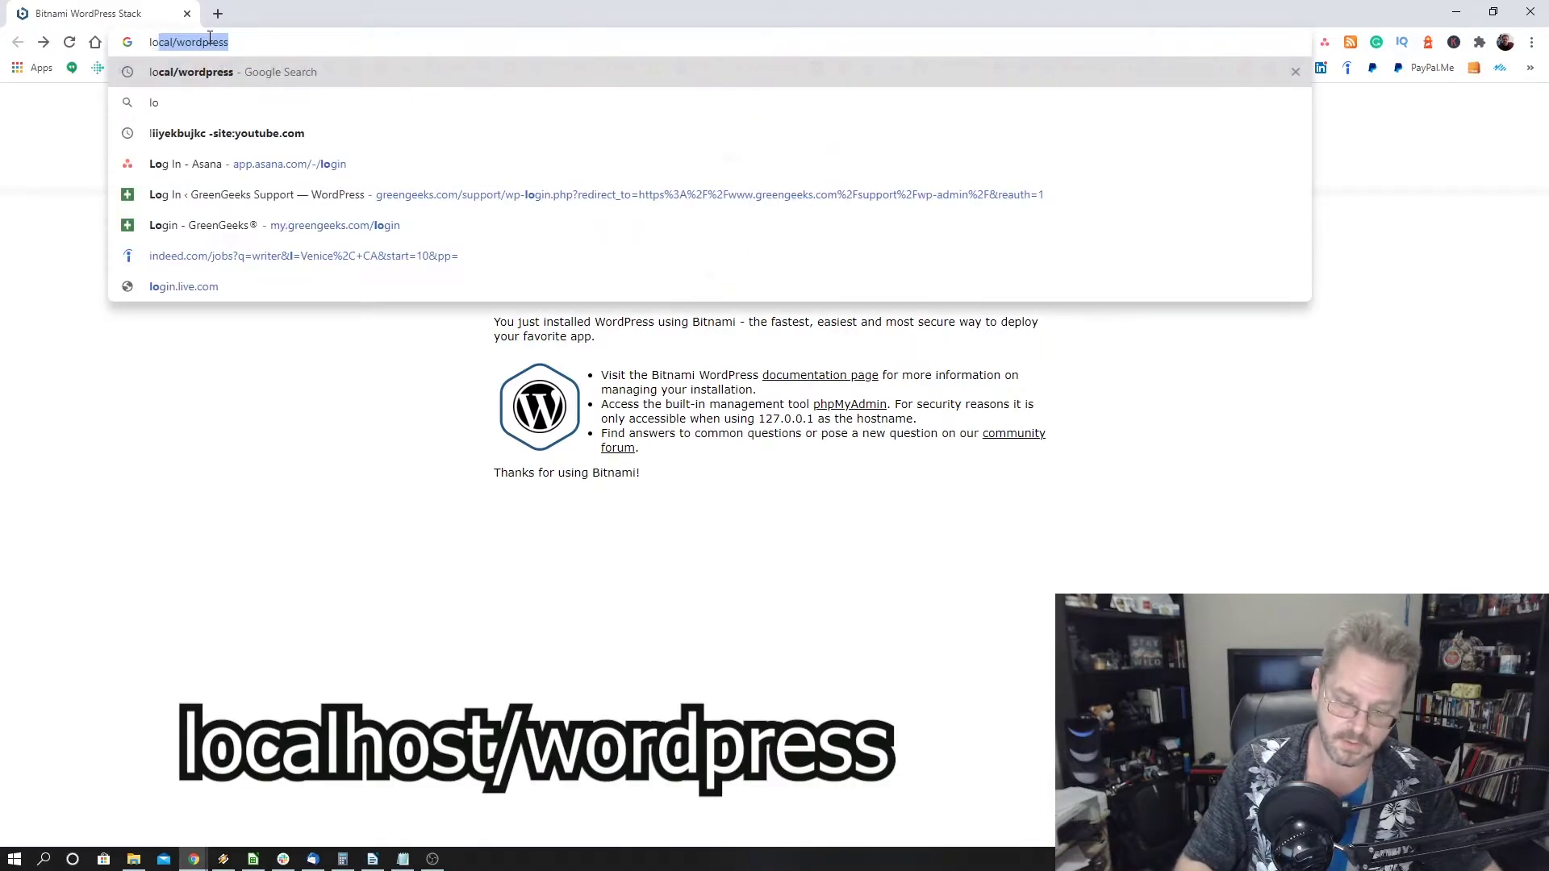
type("cal")
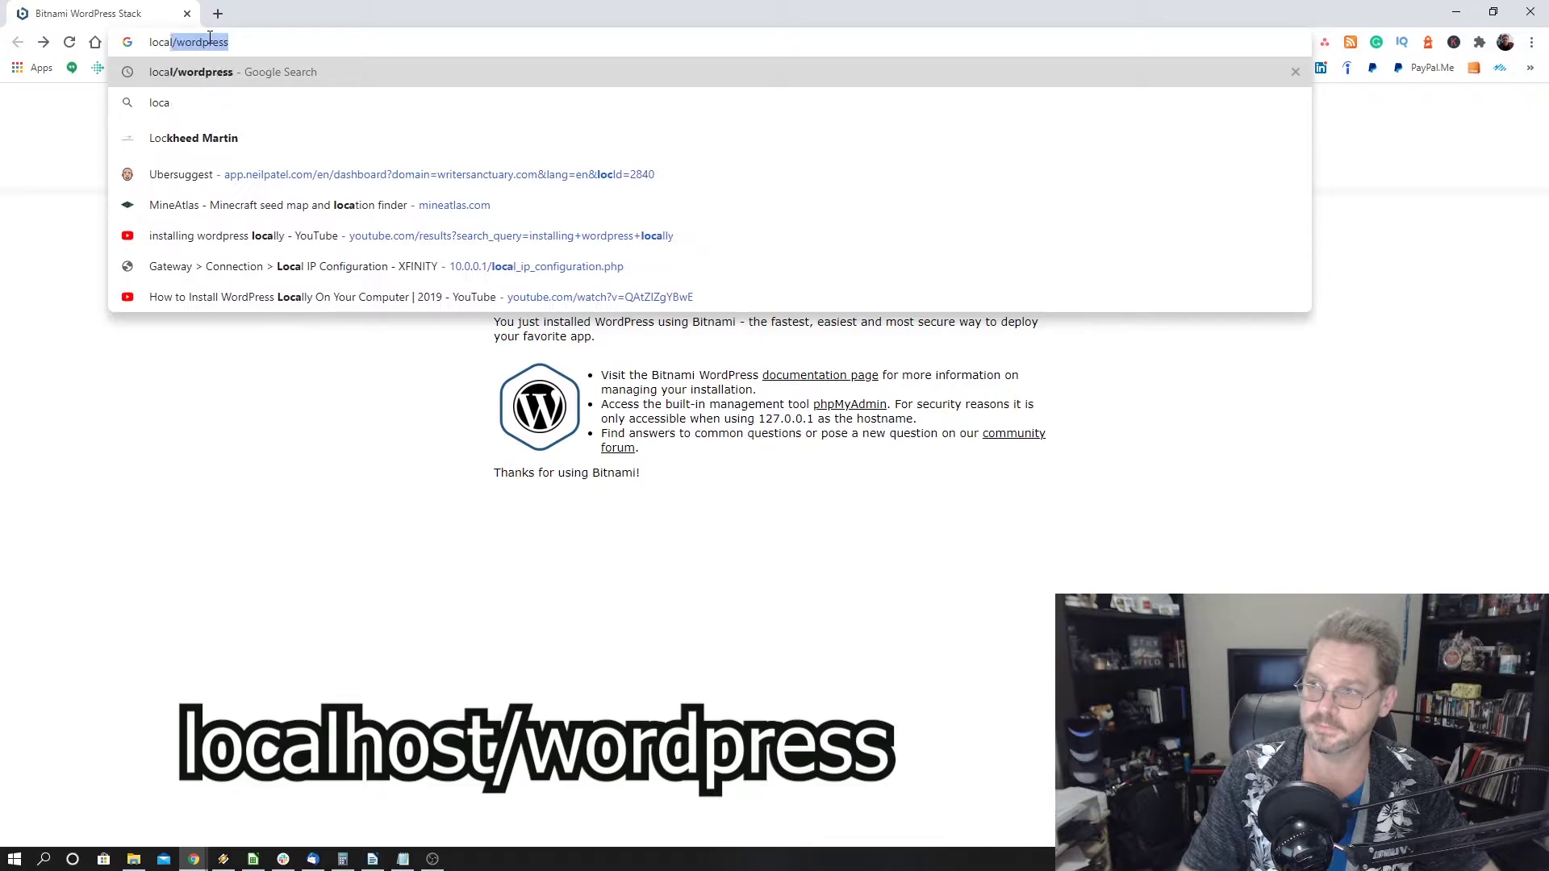
type("host")
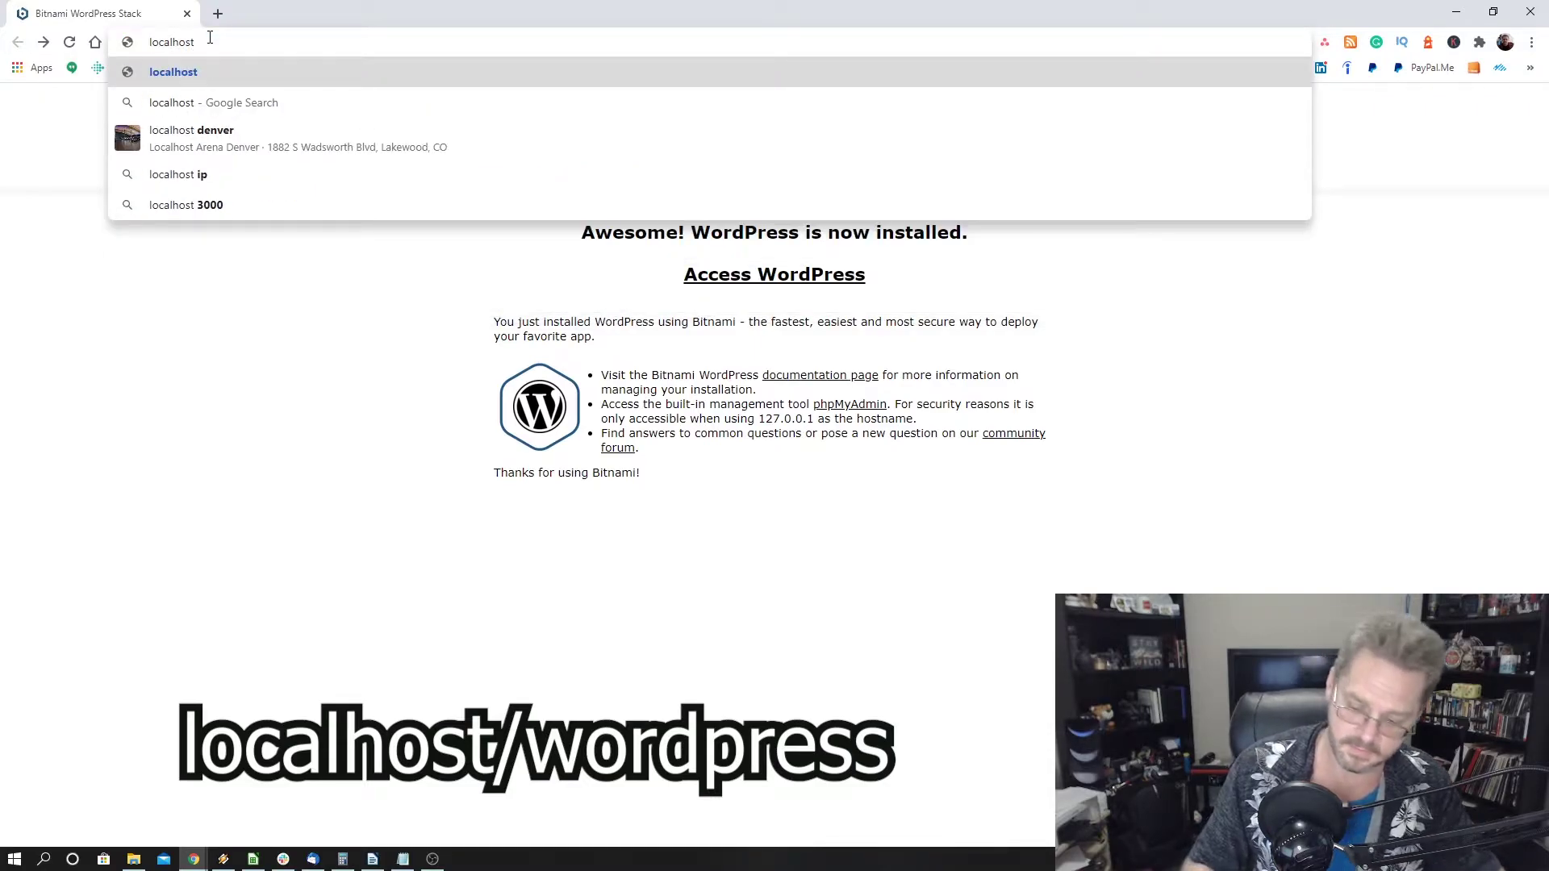
type("/wordprews")
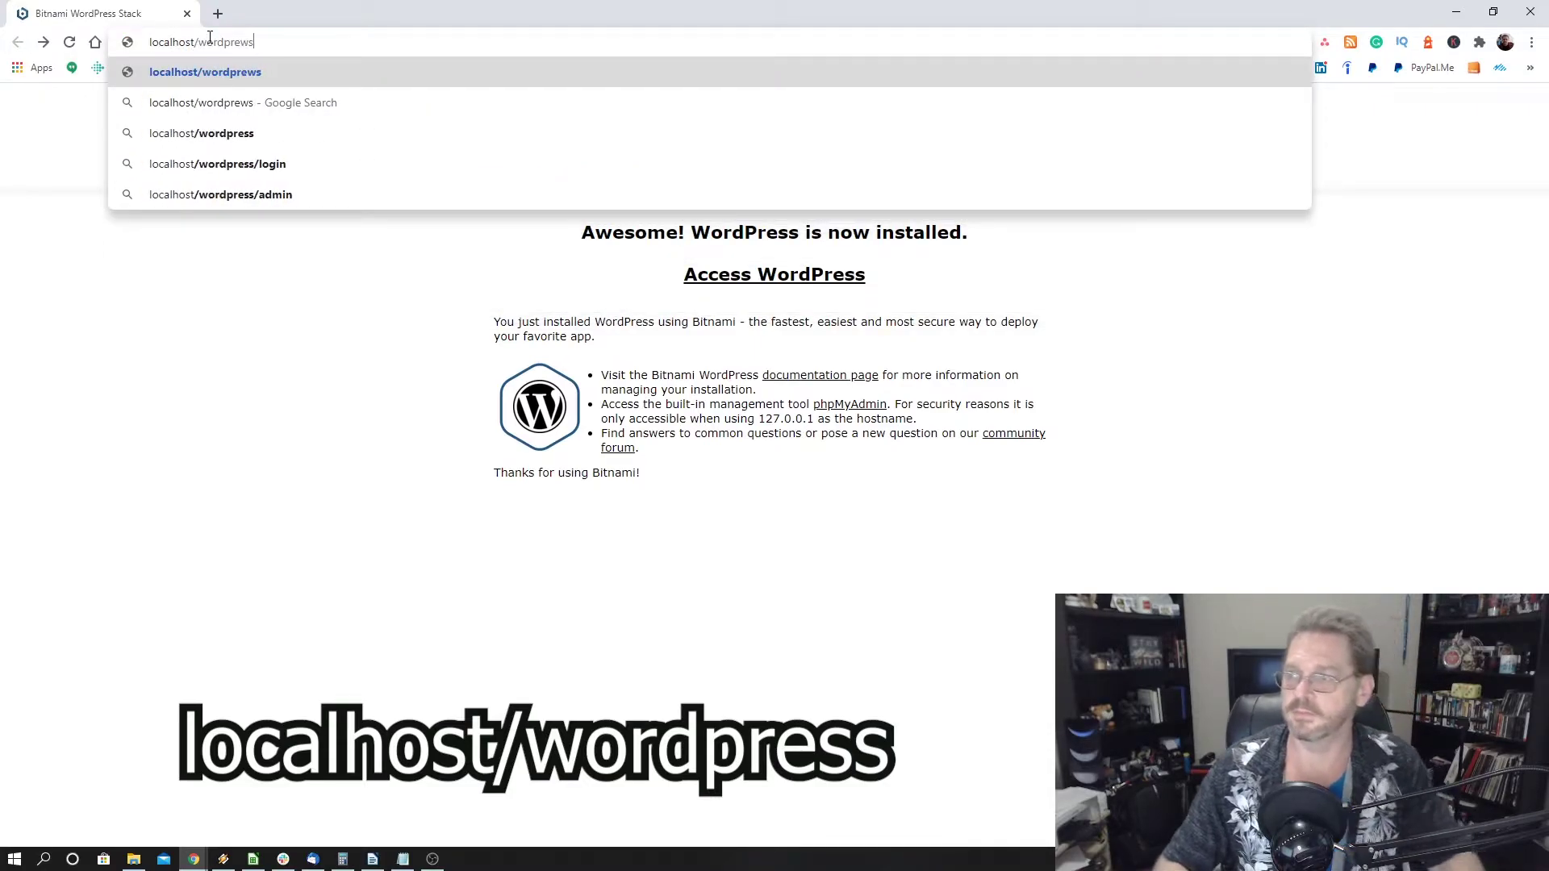
key("BackSpace")
key("BackSpace")
type("ss")
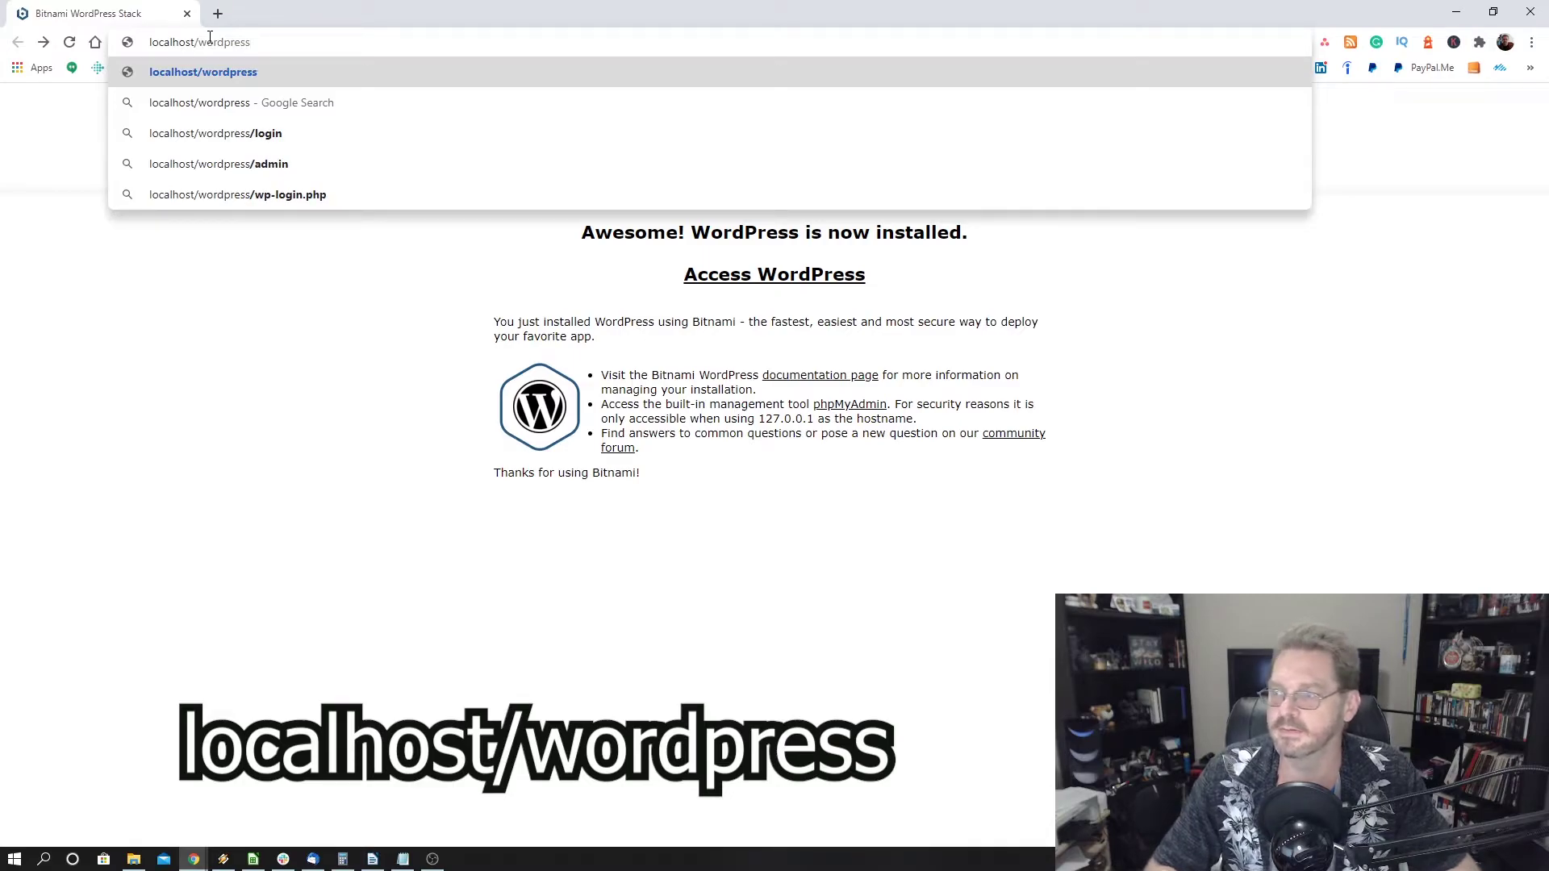
key("Return")
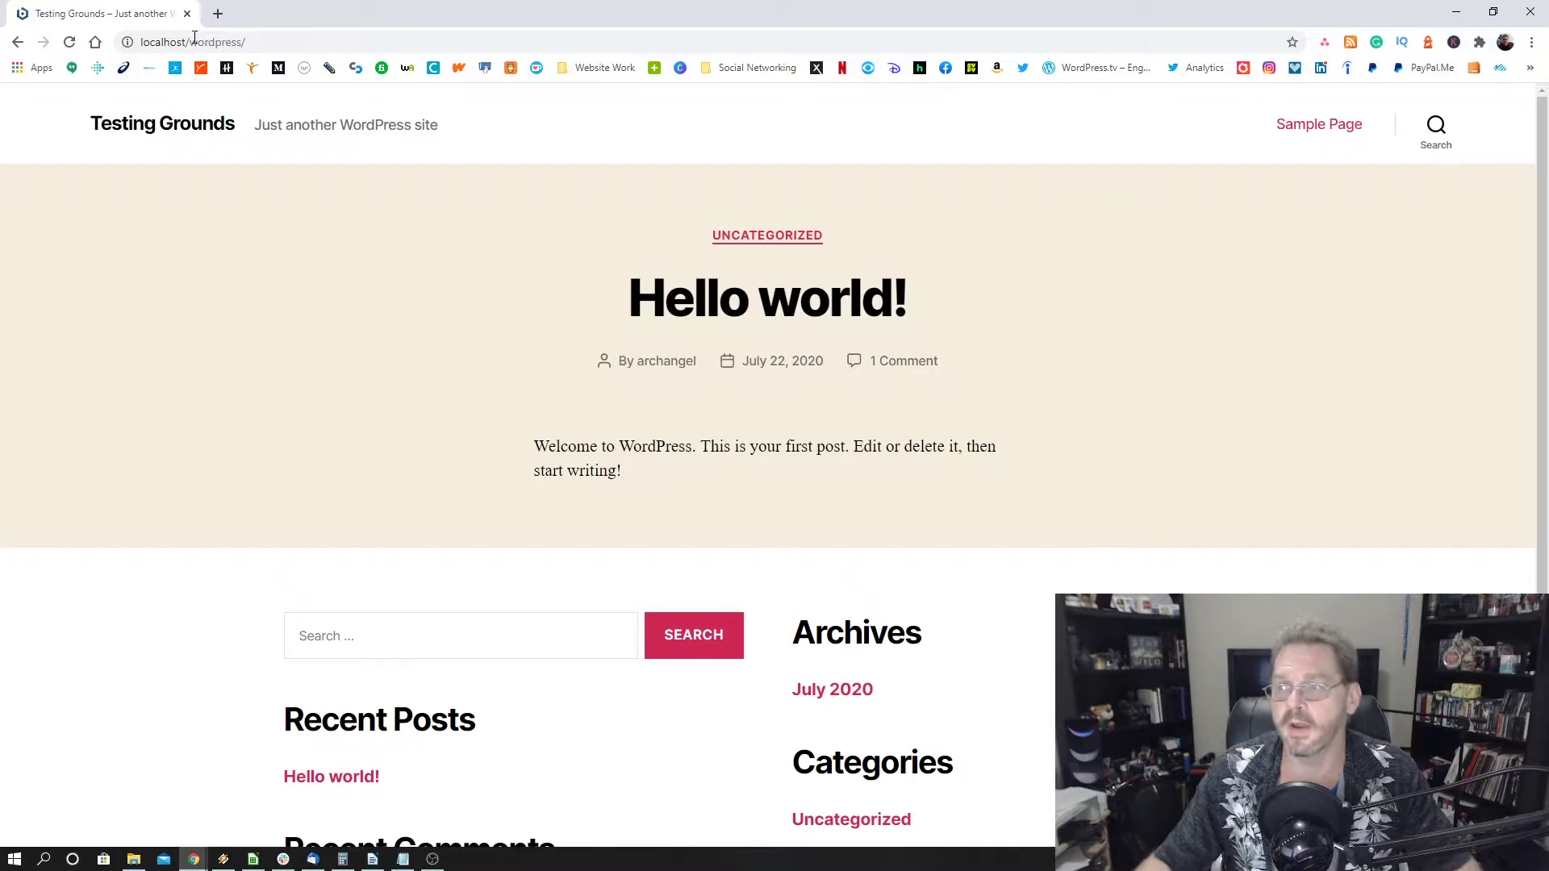
- Go to the WordPress login page by appending /login to the address
left_click(262, 43)
left_click(262, 43)
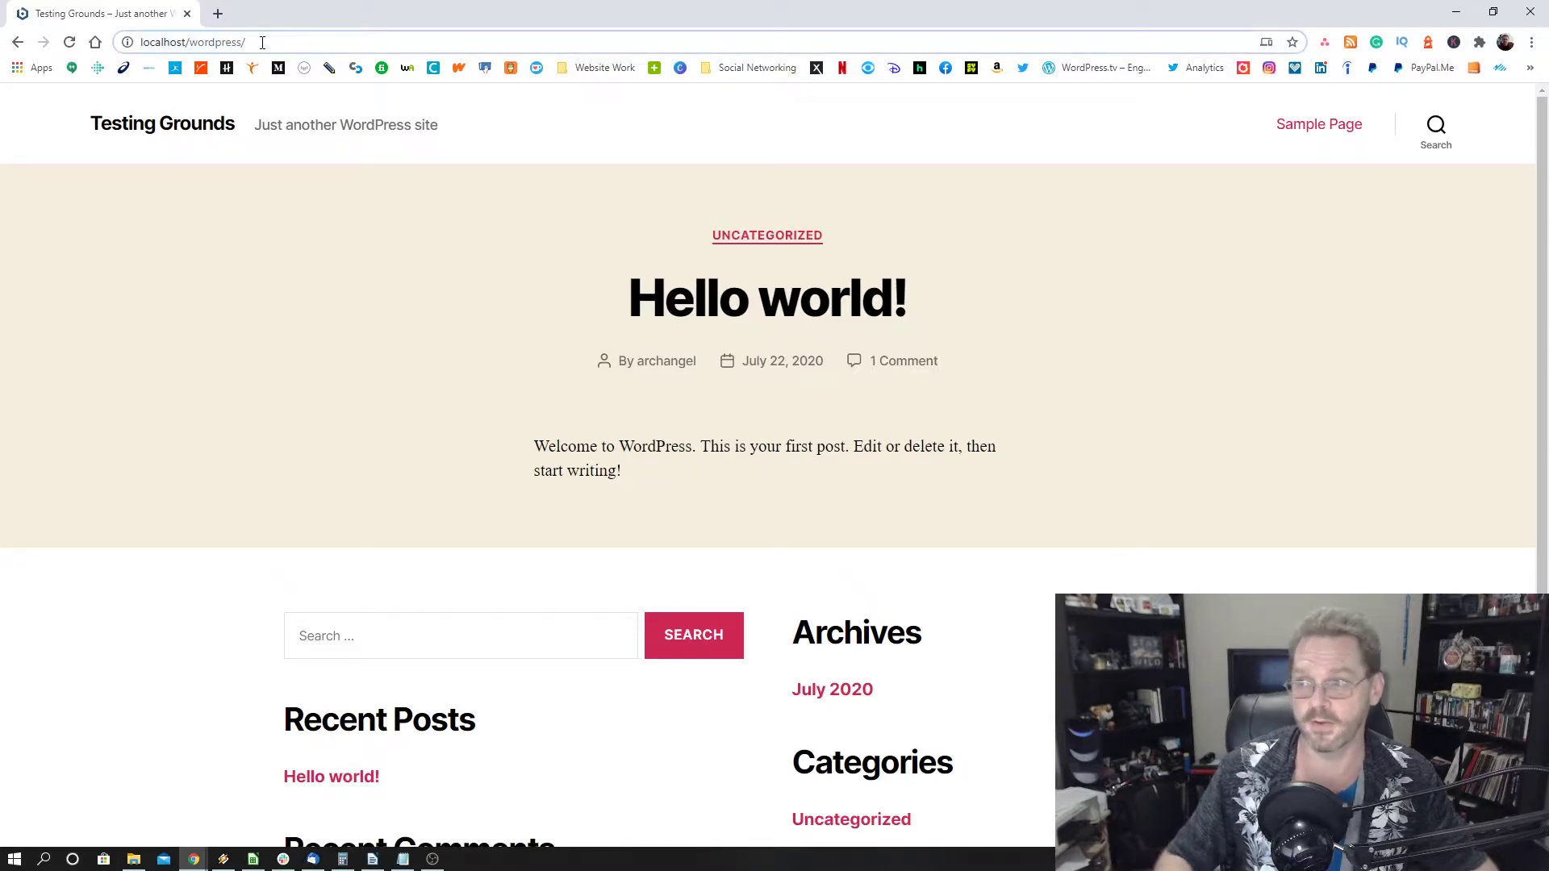
type("login")
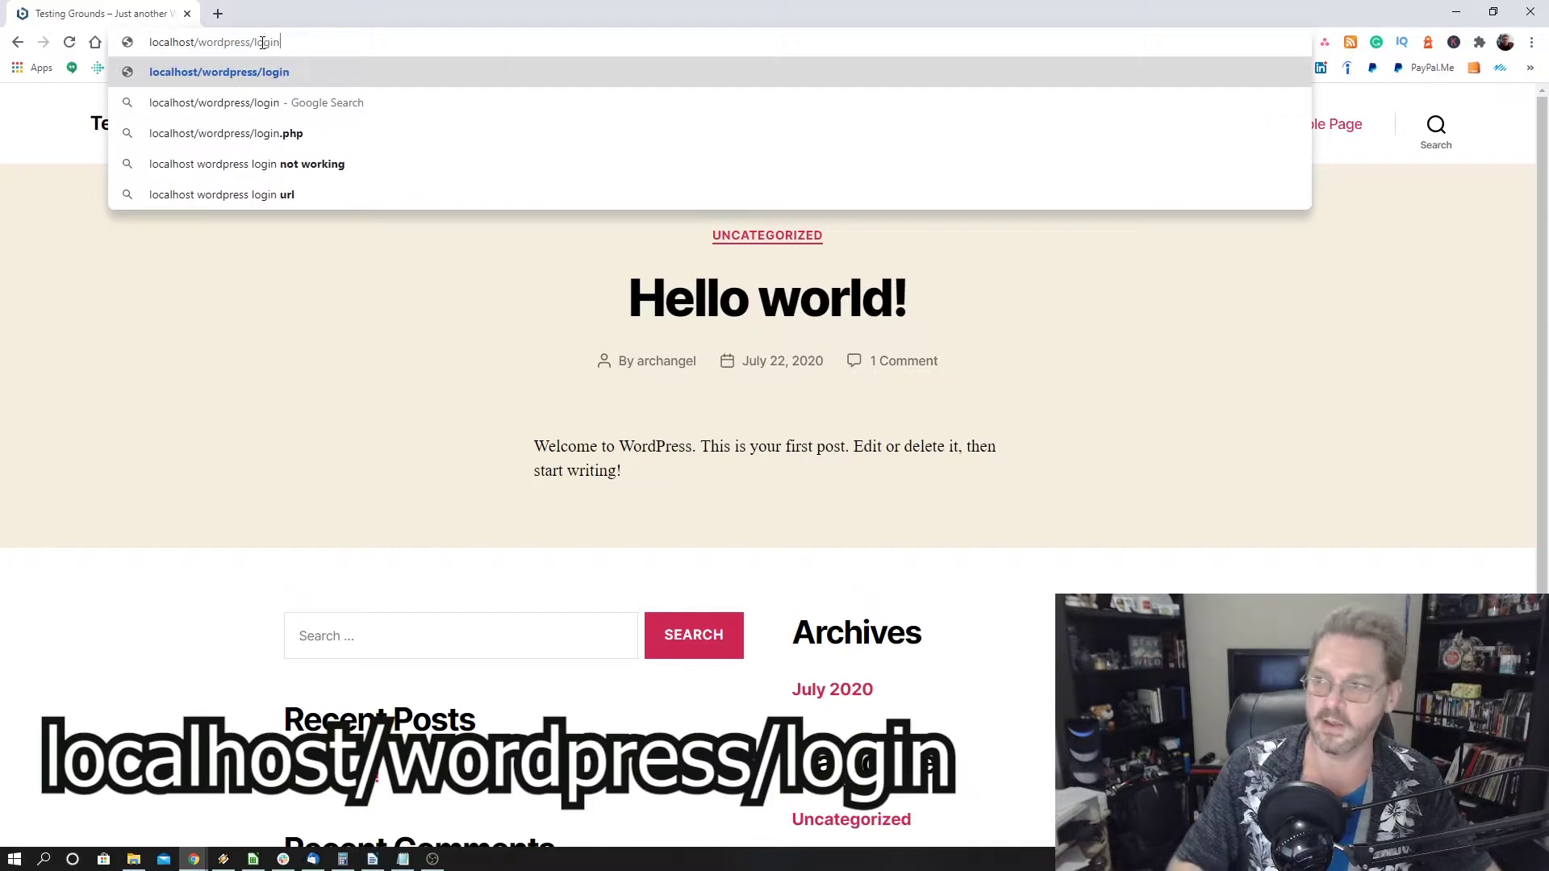
key("Return")
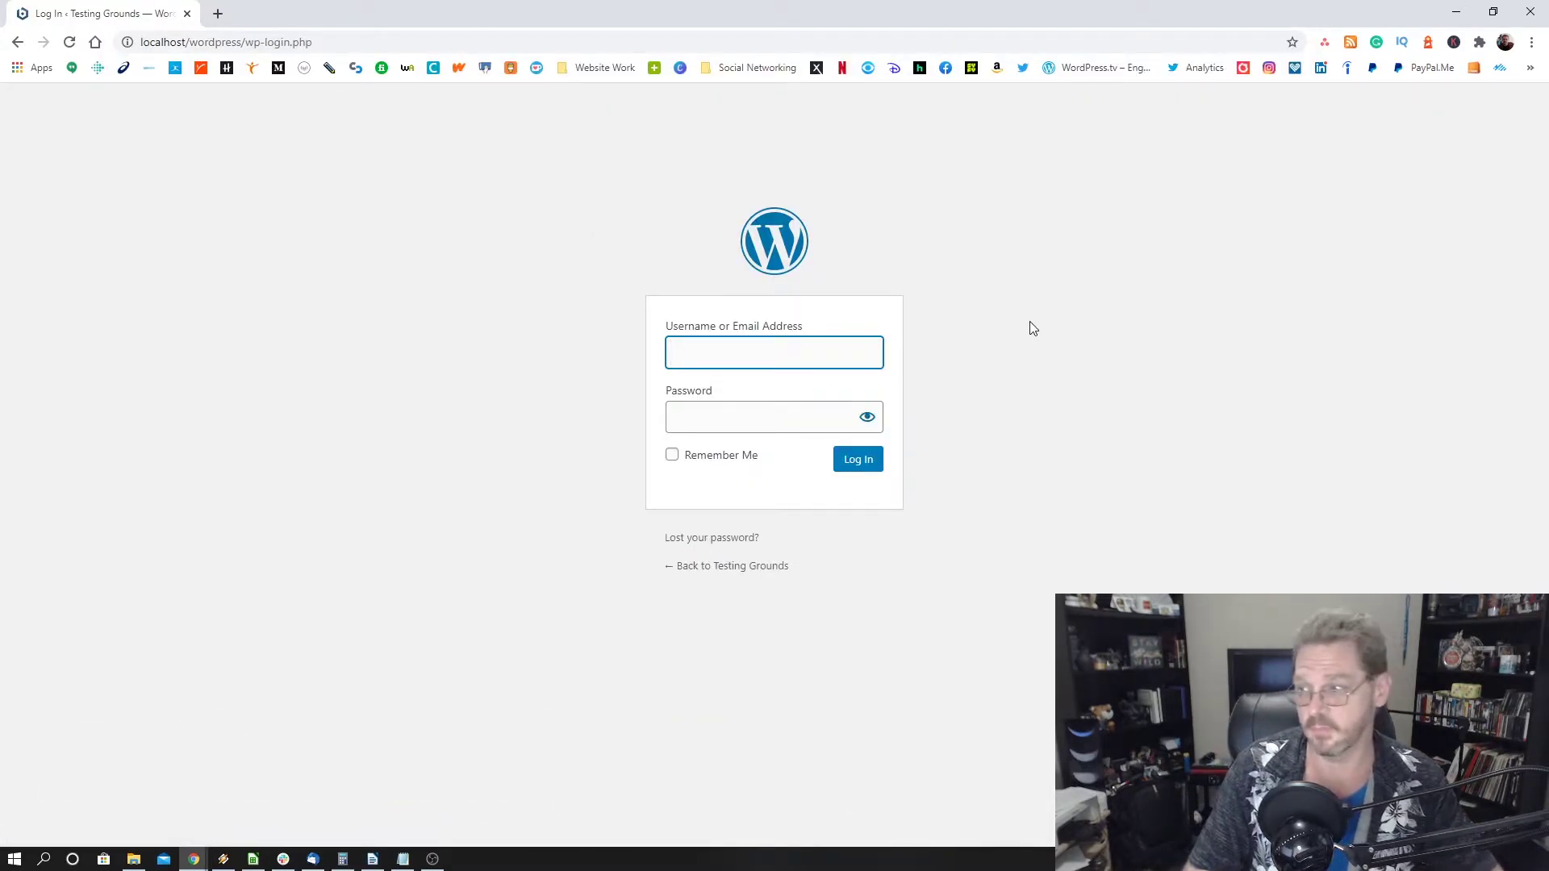
- Log in with the saved credentials, decline saving the password, and bookmark the dashboard
left_click(863, 466)
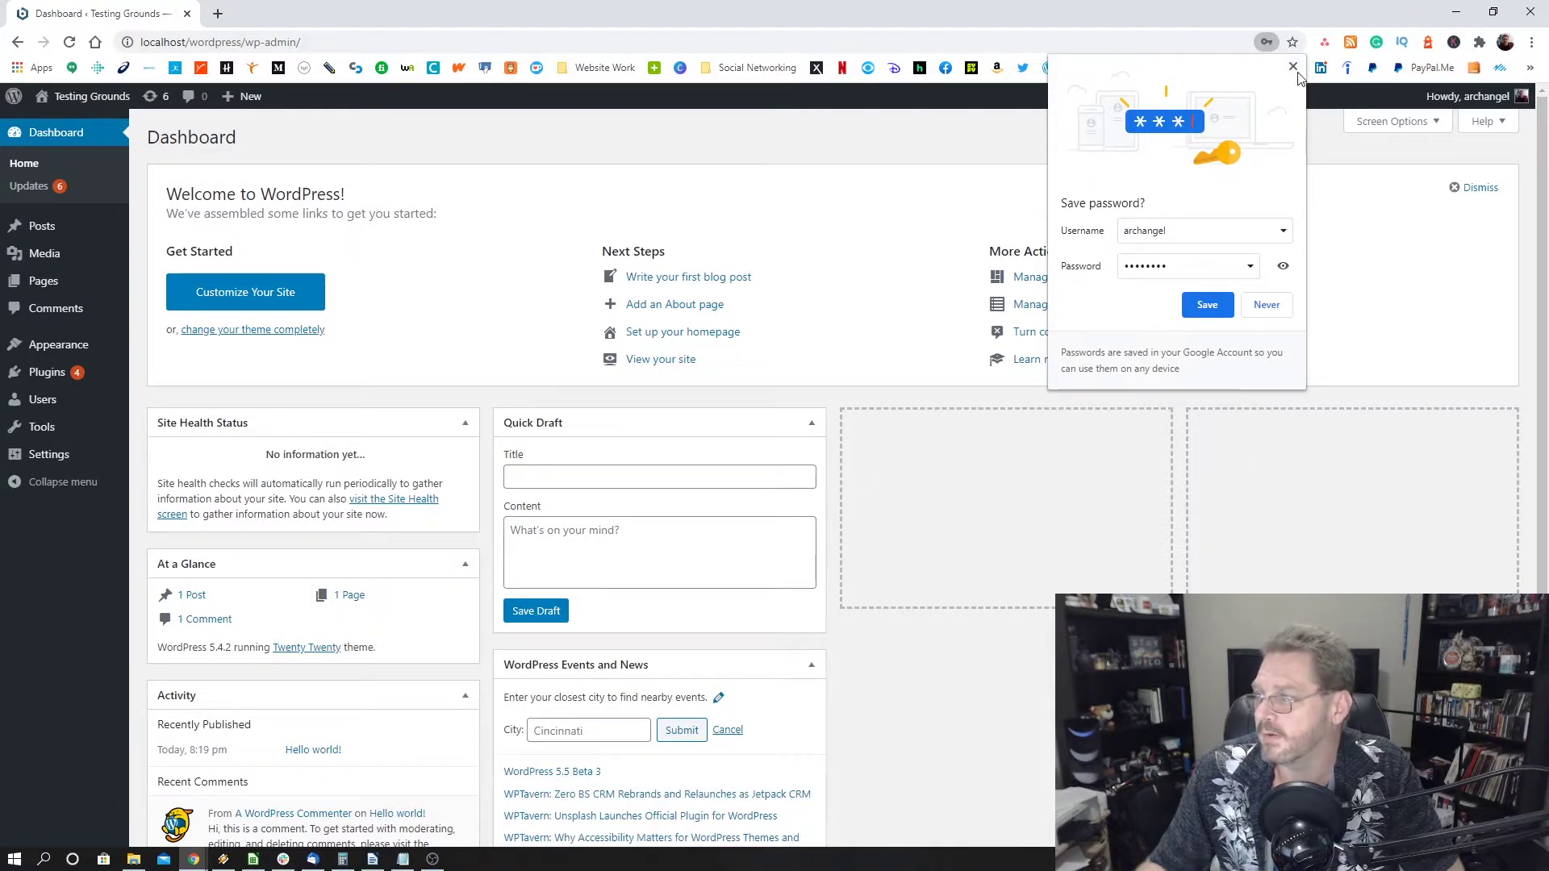
left_click(1294, 67)
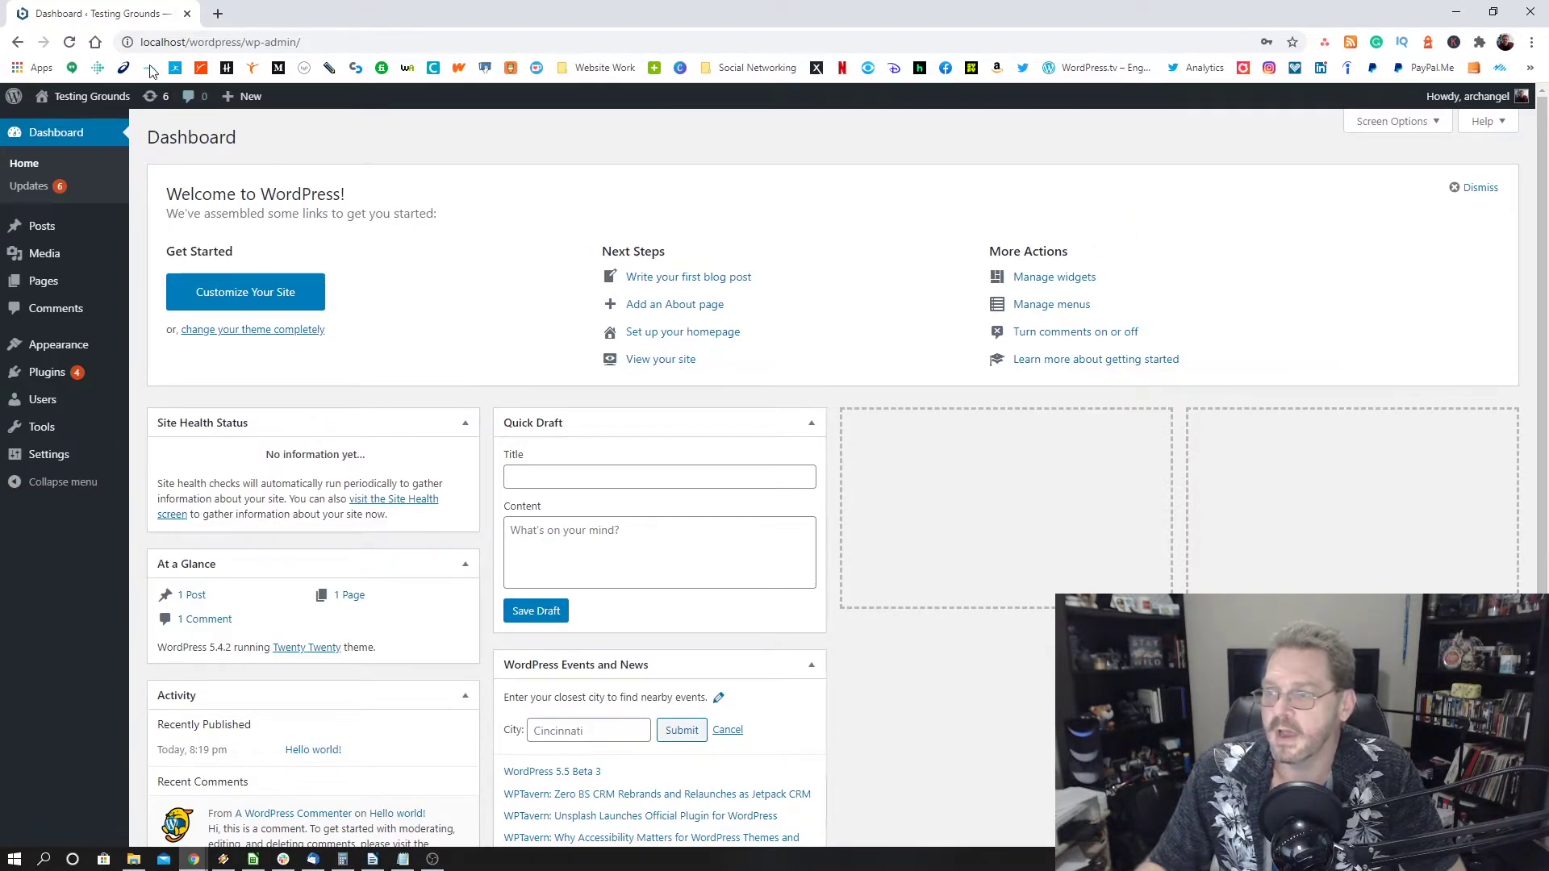
left_click_drag(132, 44, 630, 704)
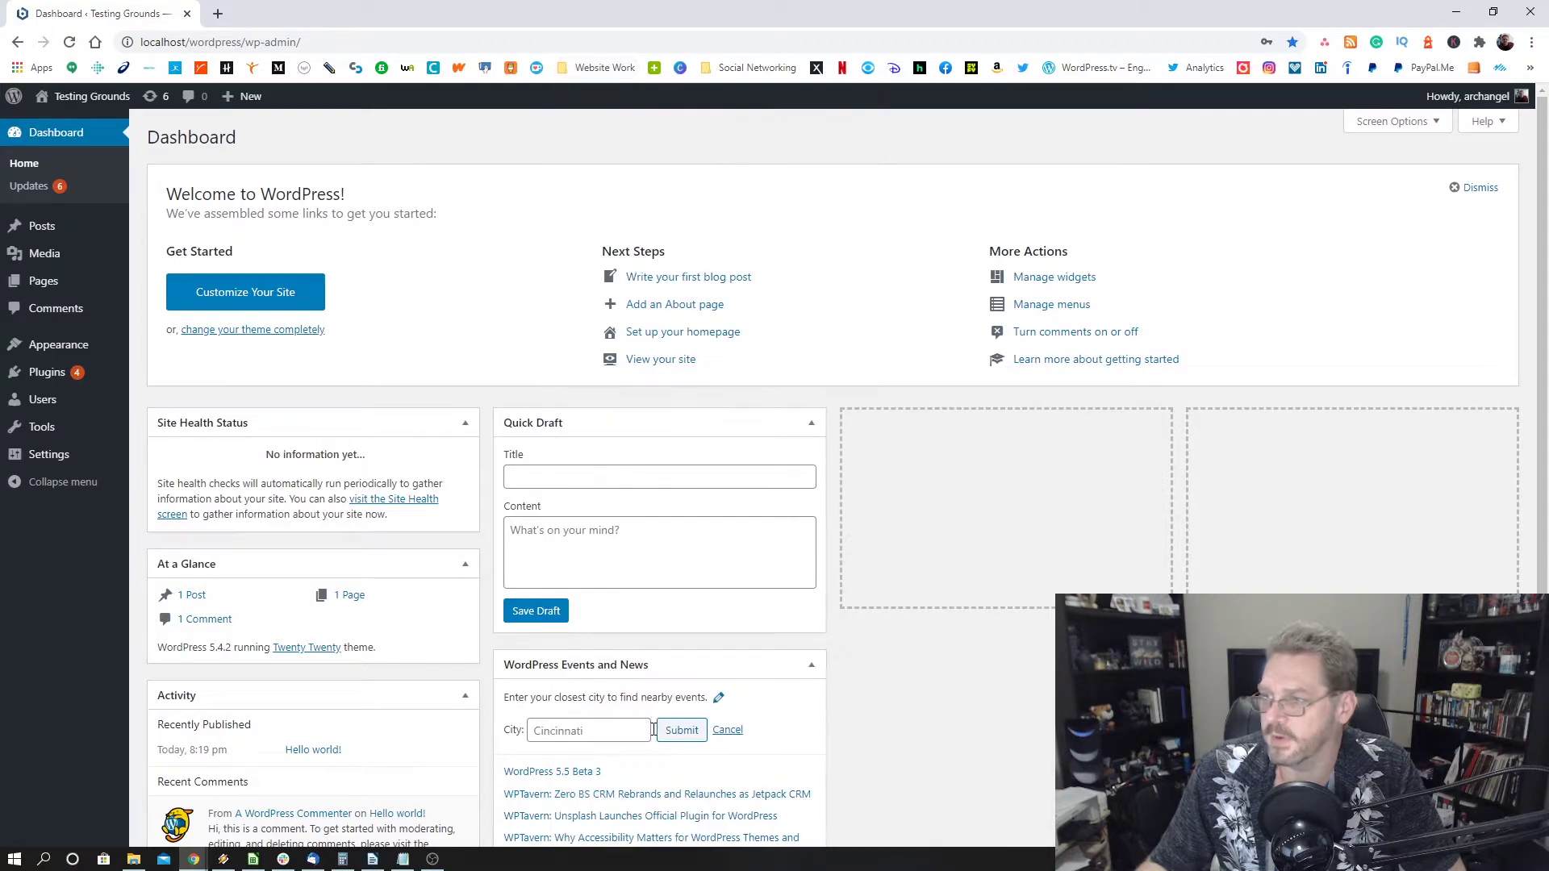
- Update All-in-One WP Migration, AMP, Jetpack and WP Mail SMTP together
left_click(152, 96)
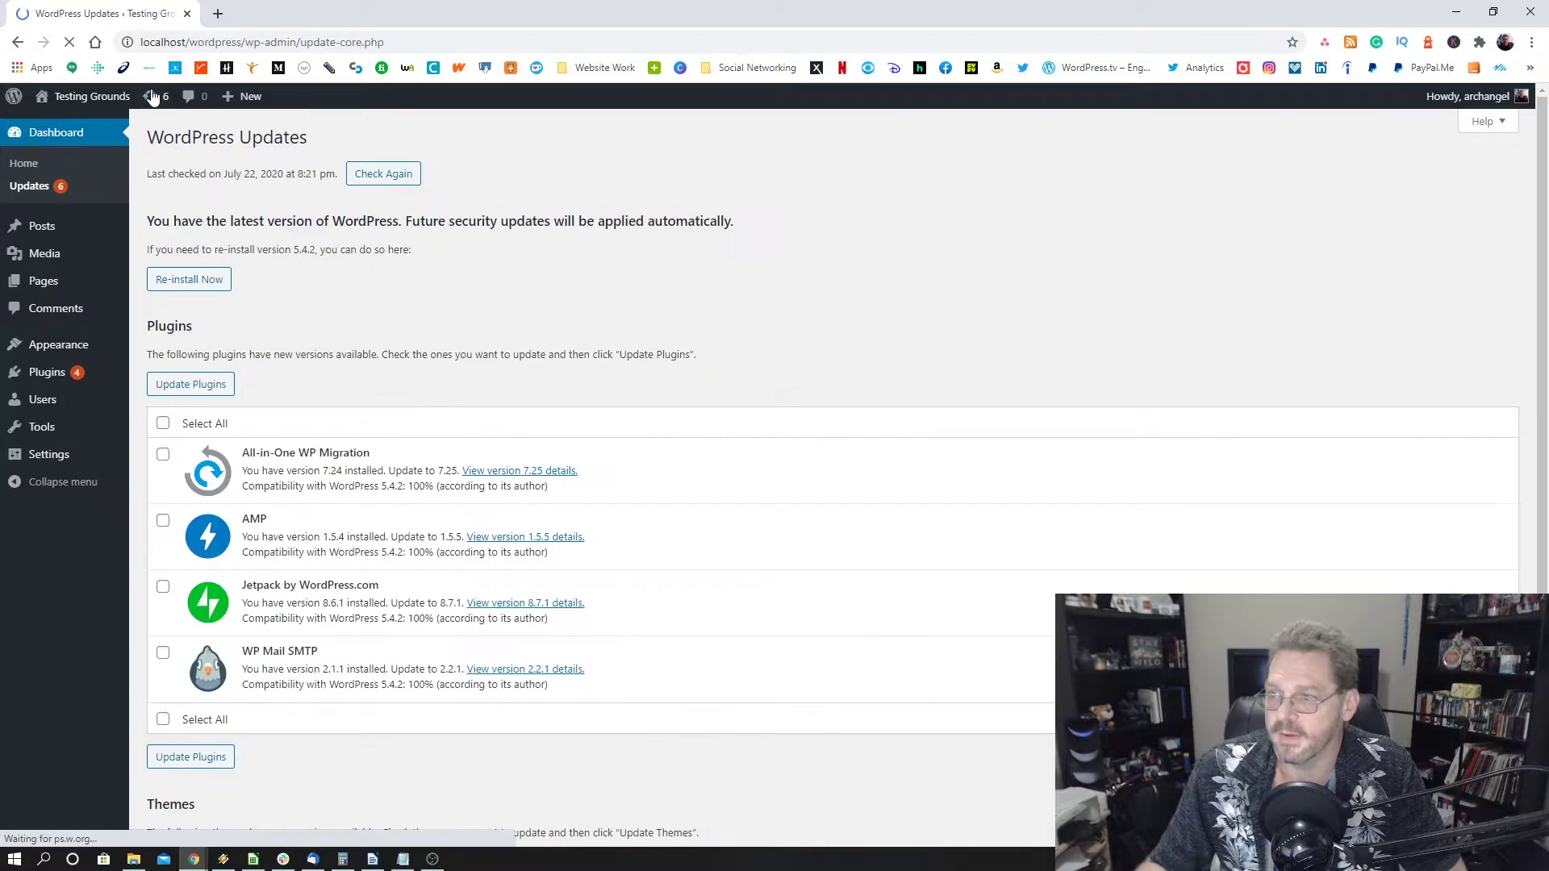
scroll(288, 315, "down", 3)
left_click(163, 177)
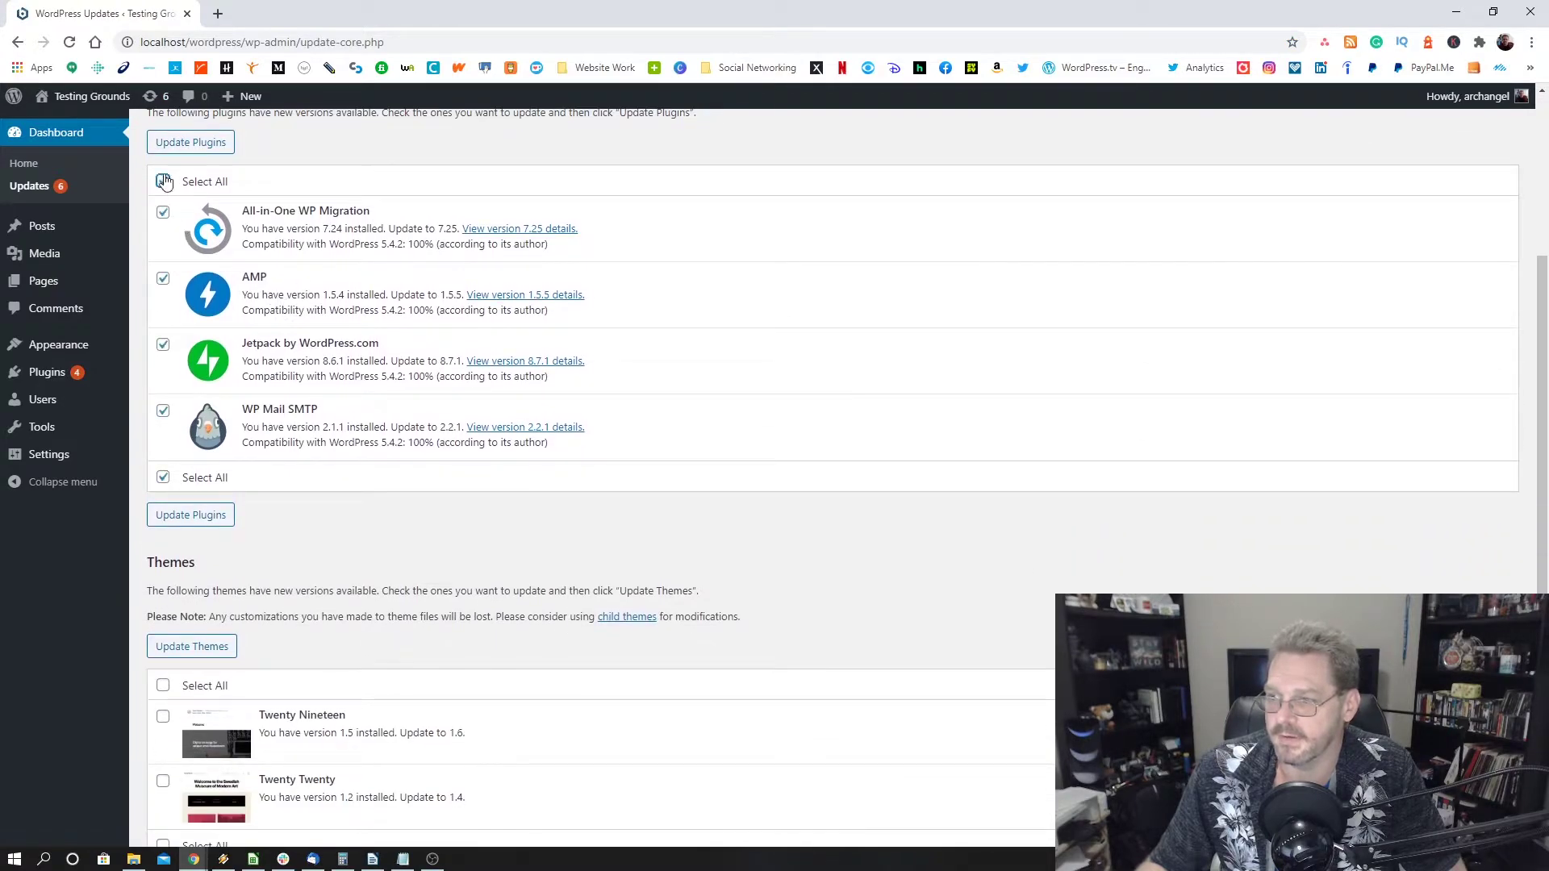
left_click(190, 138)
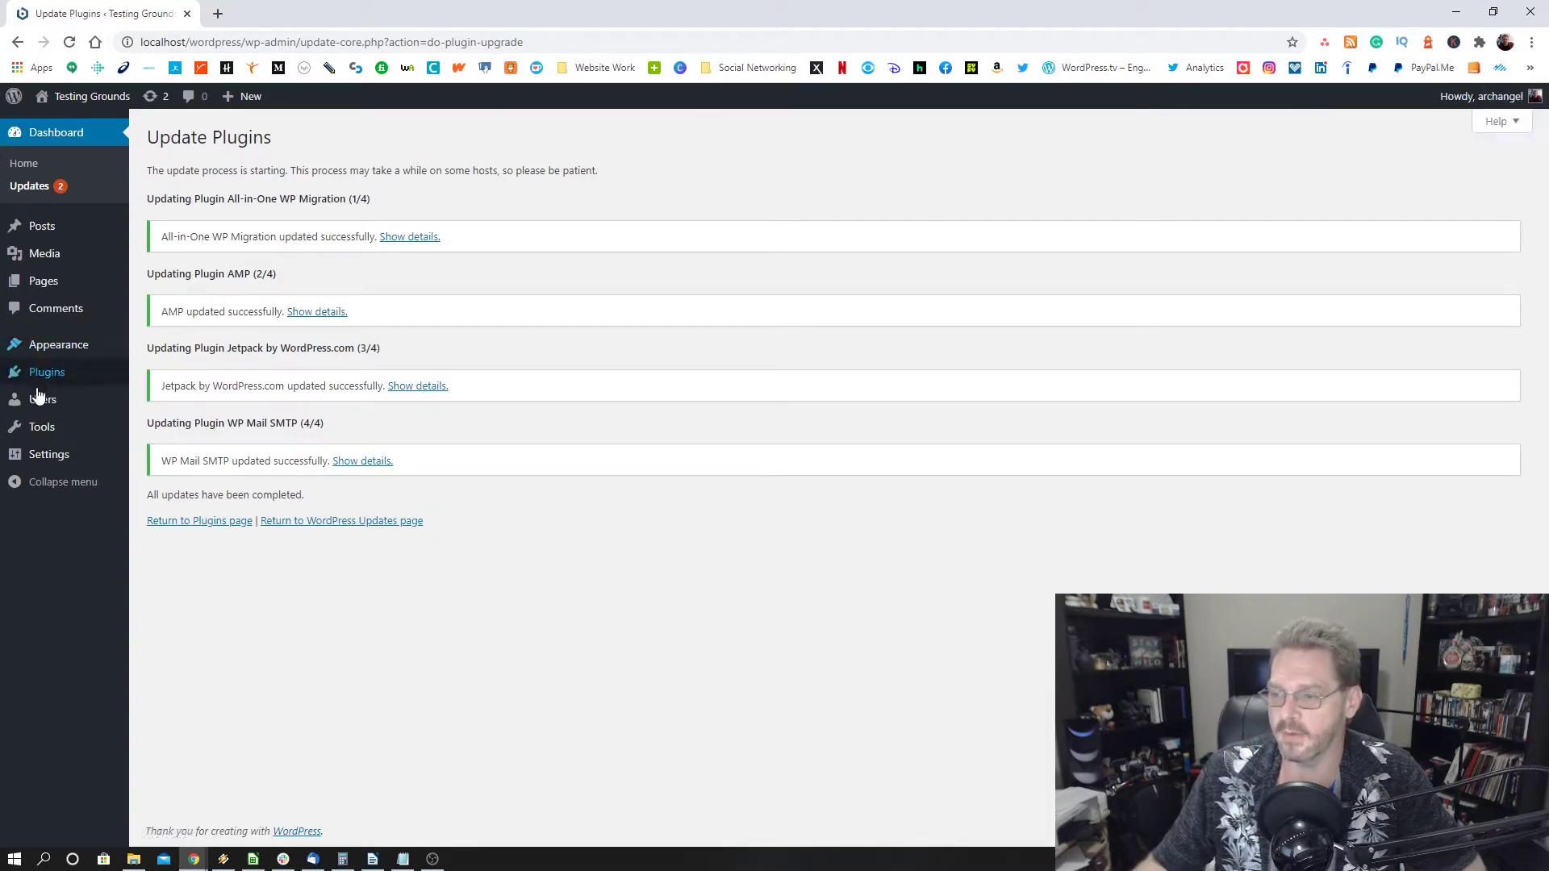
mouse_move(51, 379)
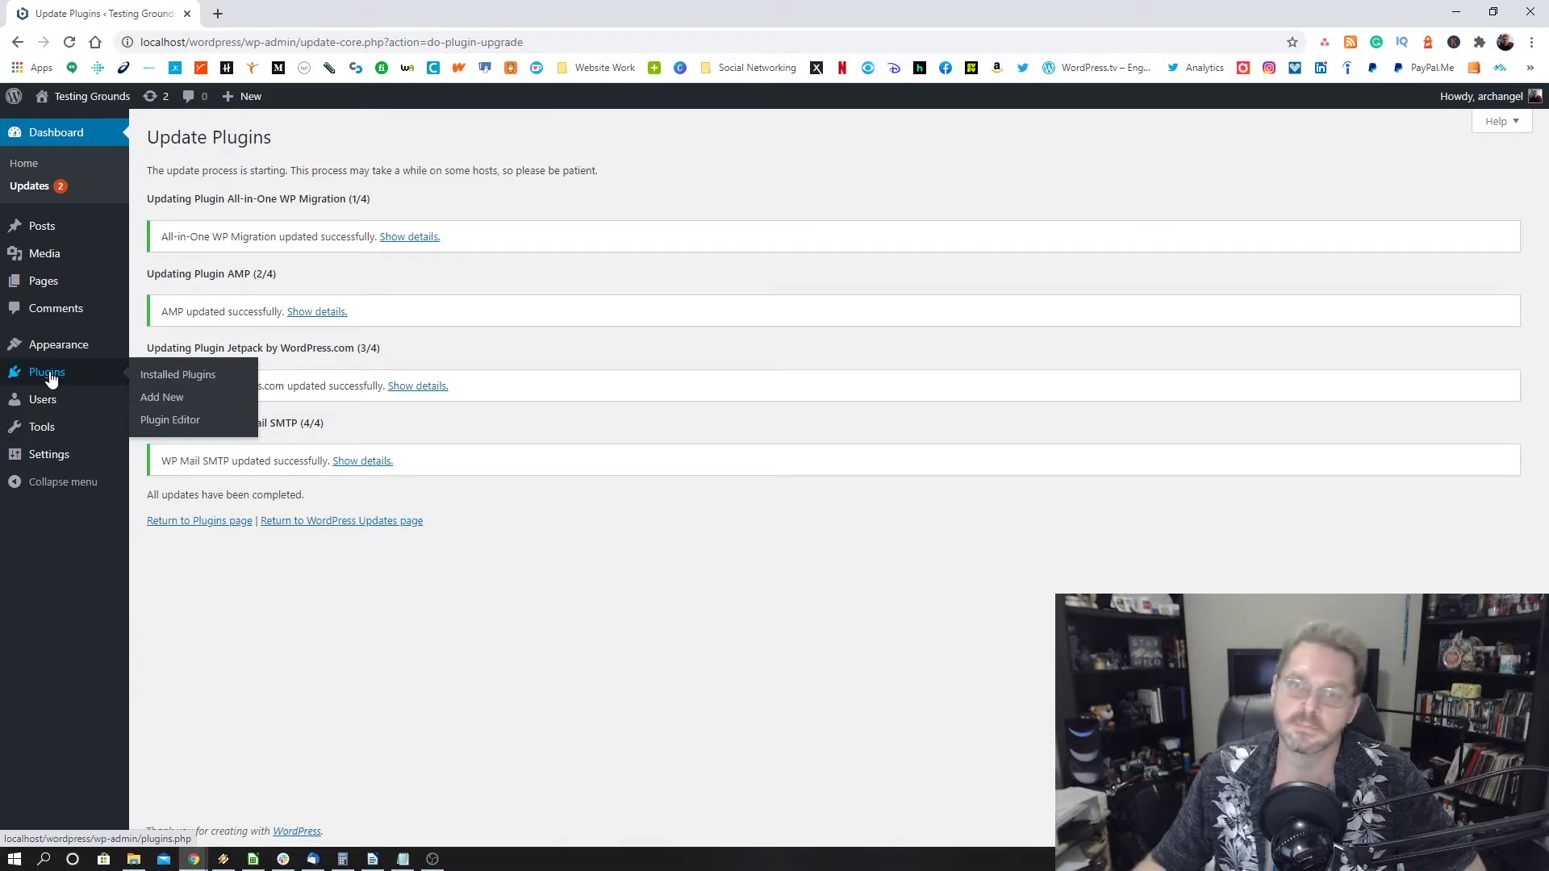
- Search Add Plugins for 'yoast', then install and activate Yoast SEO
left_click(51, 379)
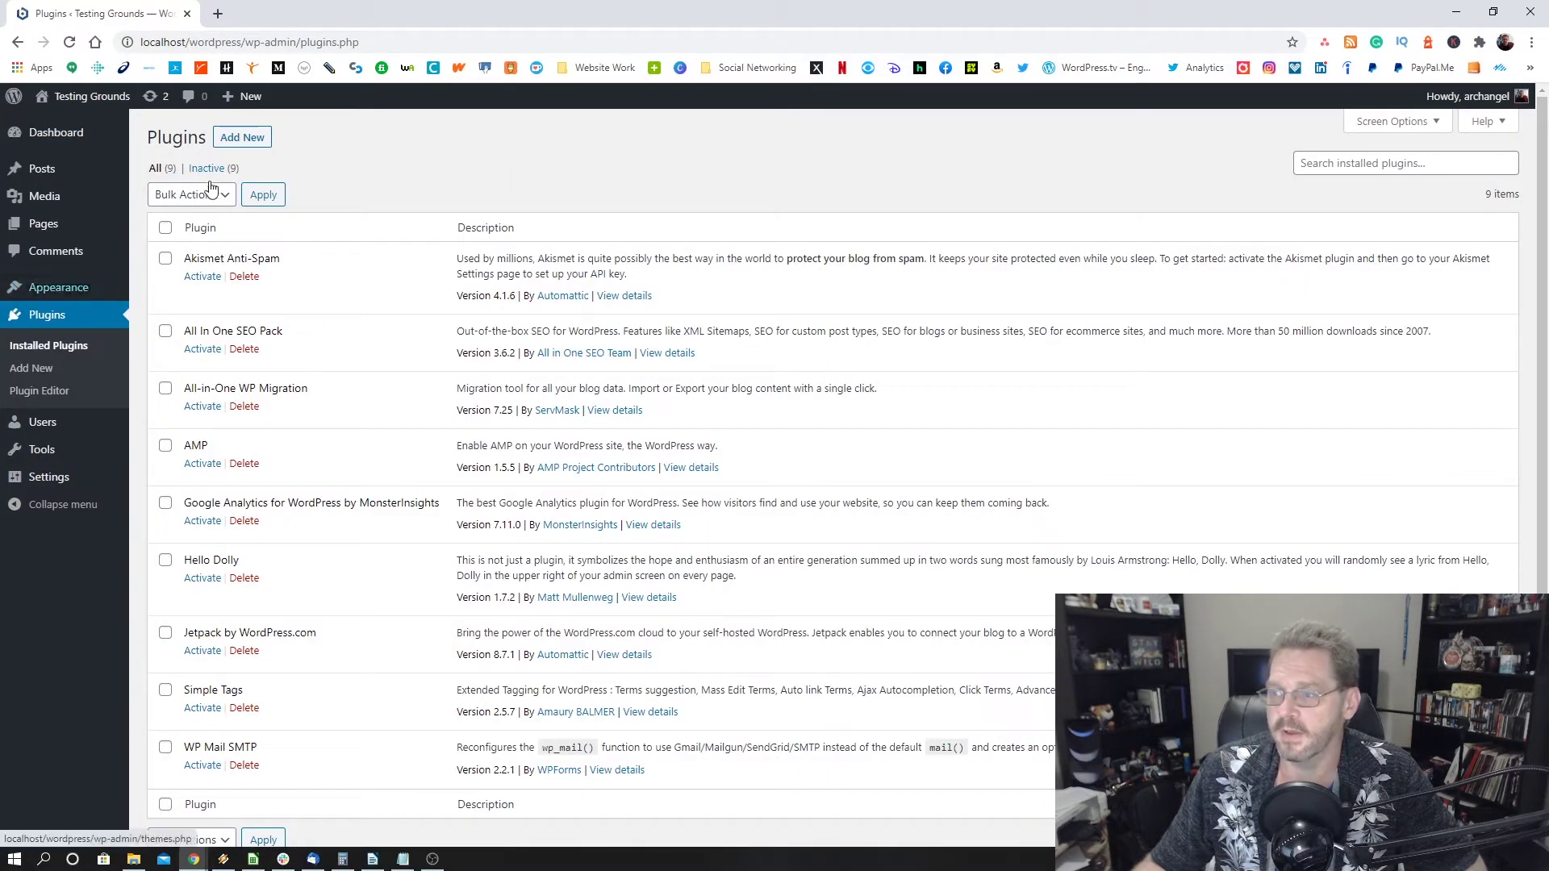
left_click(242, 139)
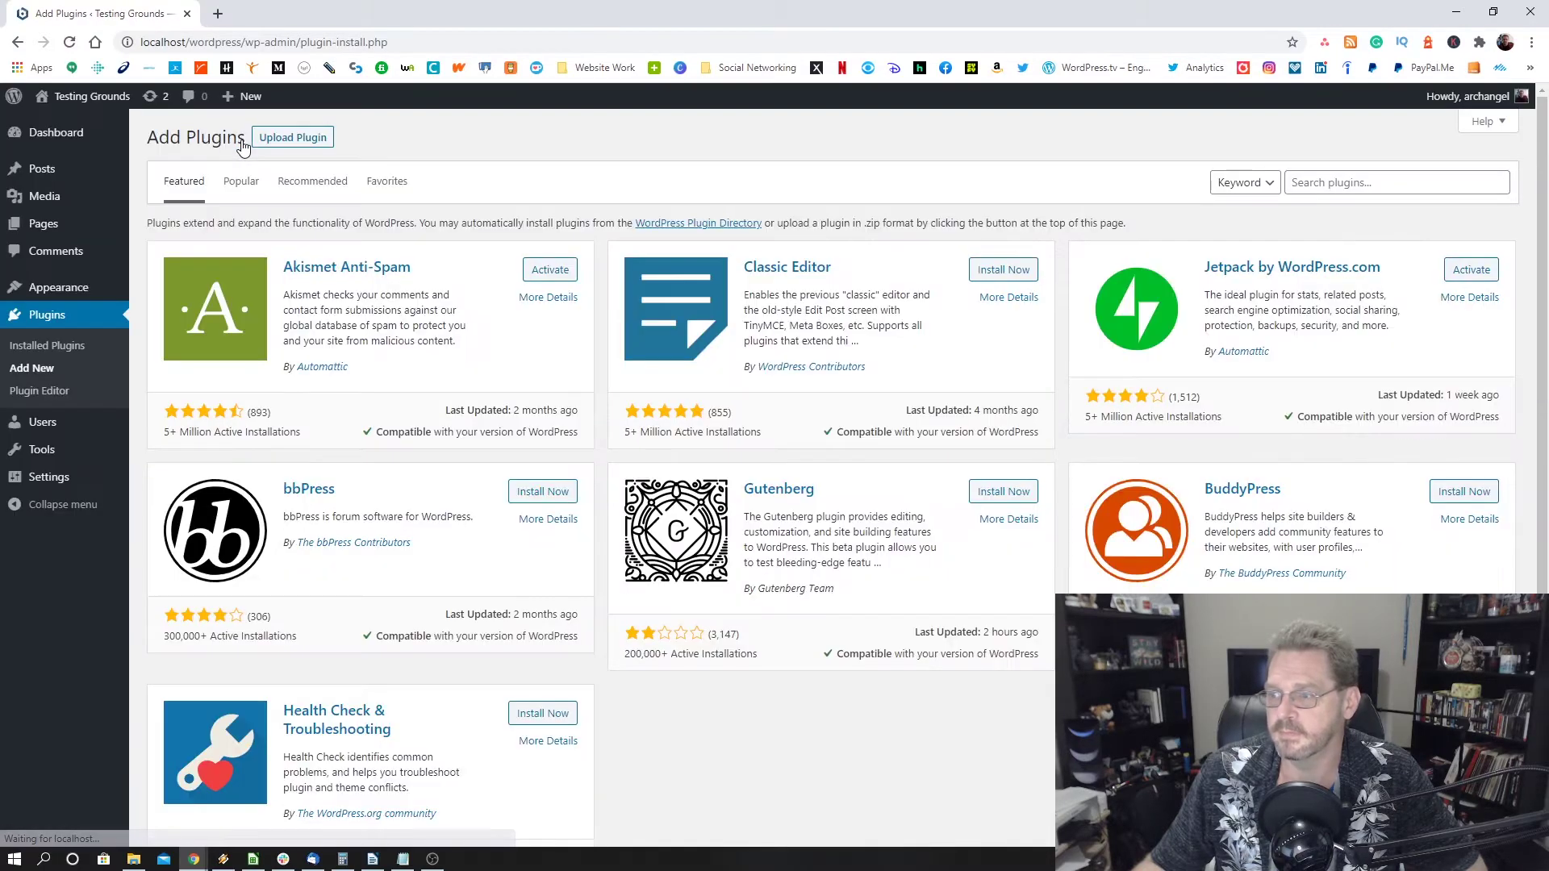
left_click(1369, 183)
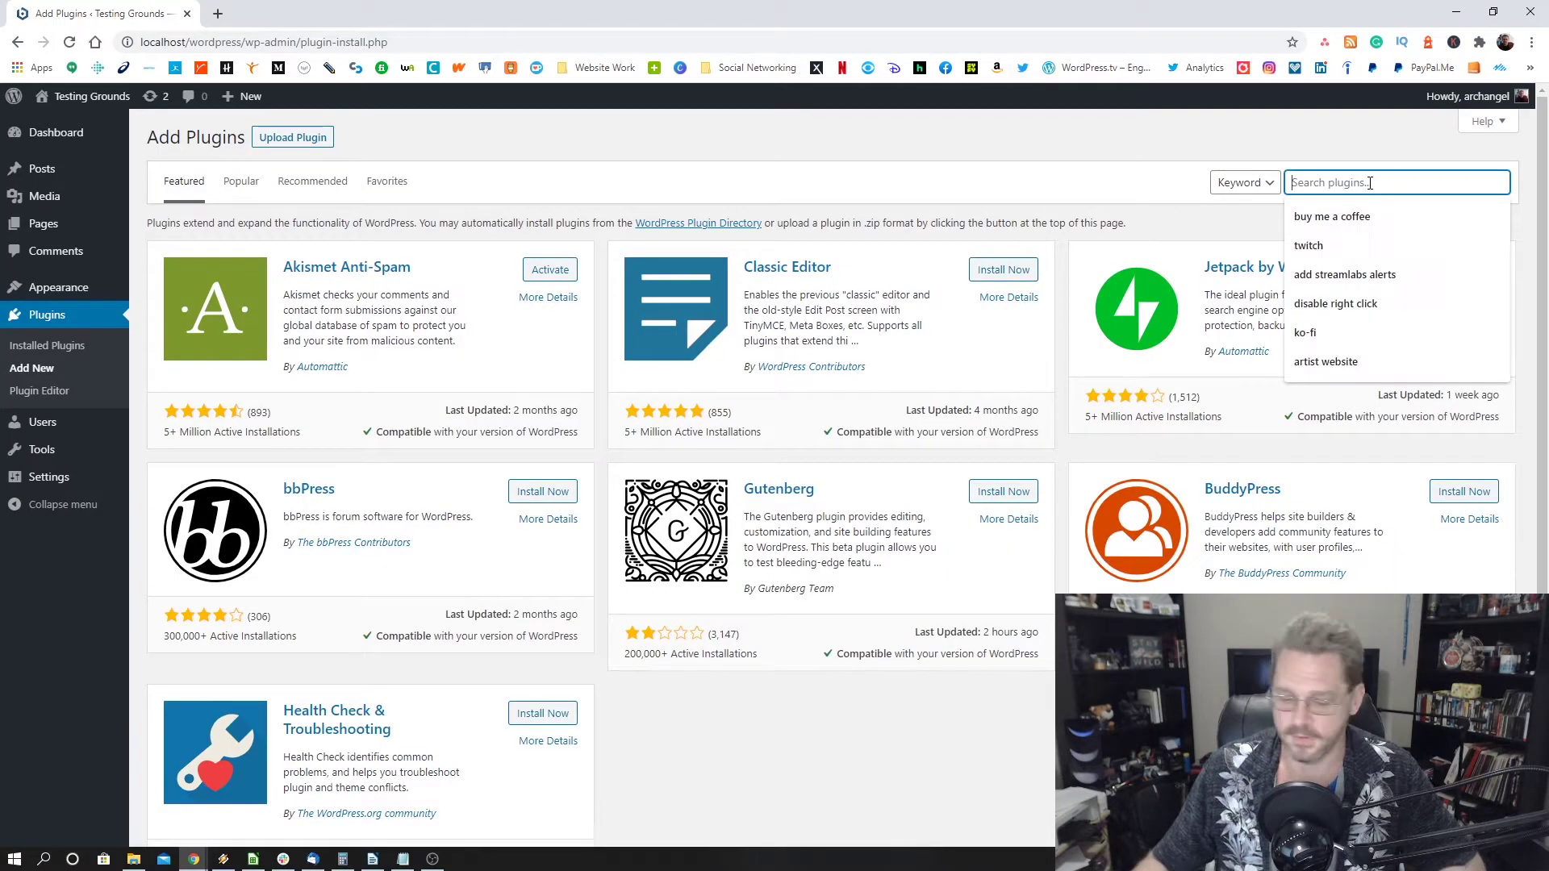
type("yoast")
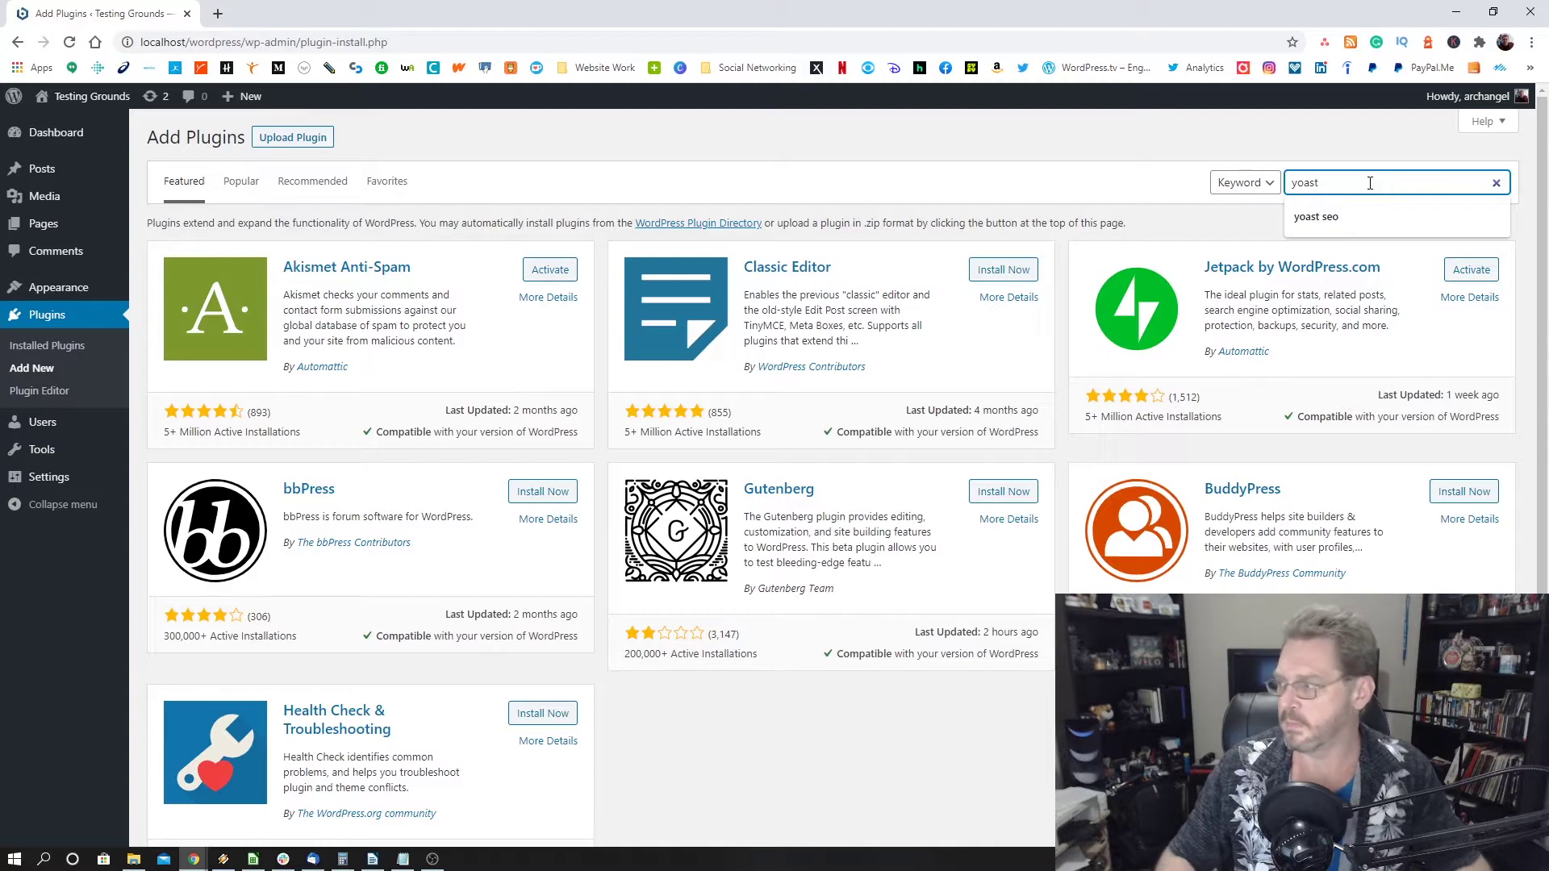
key("Return")
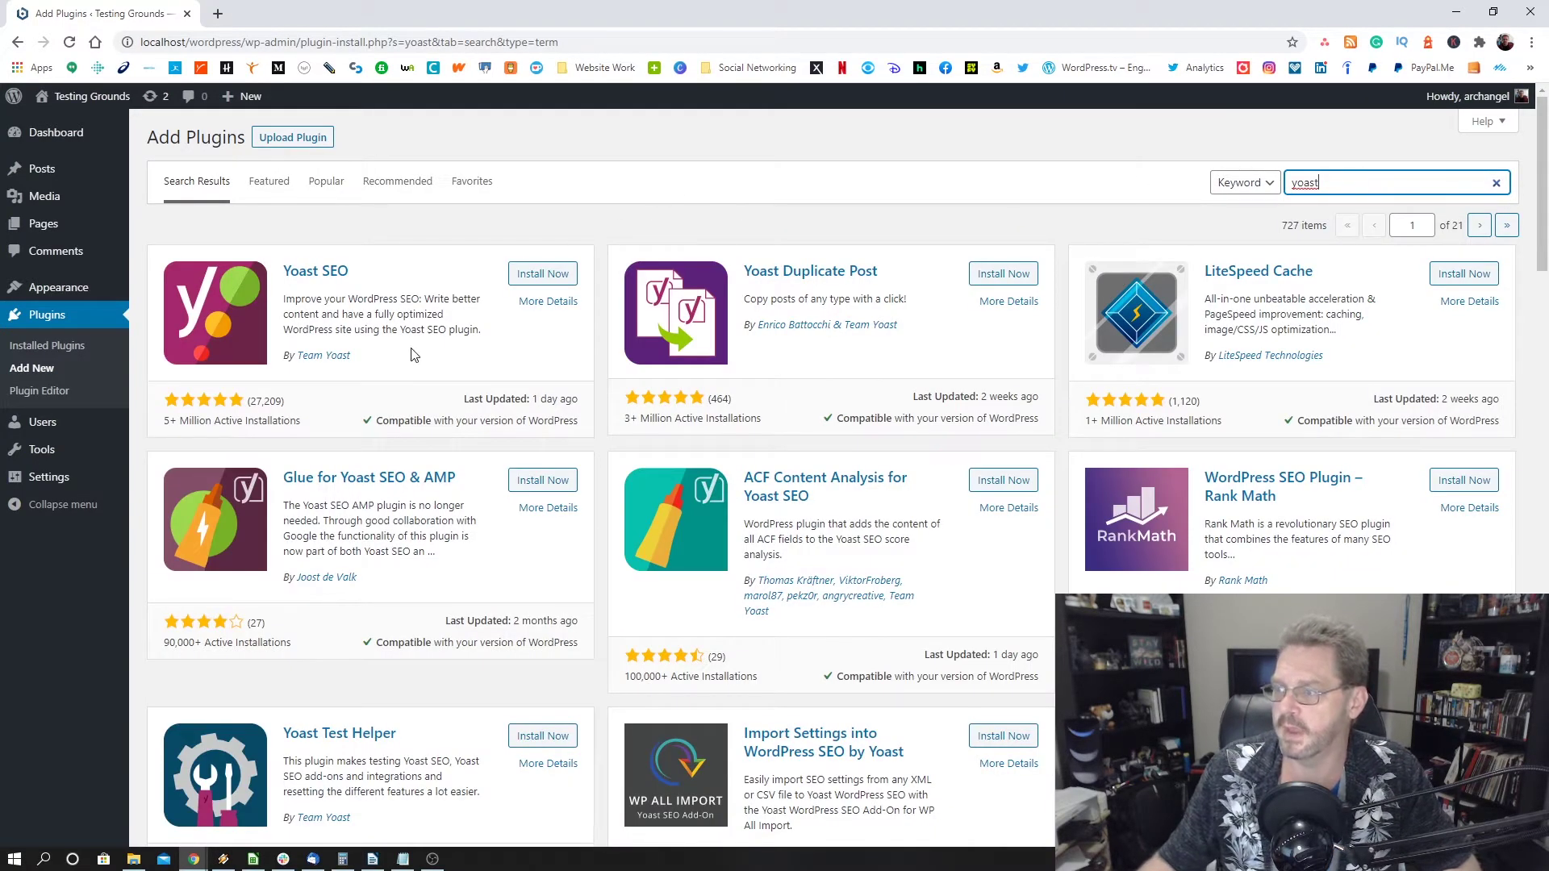
left_click(552, 284)
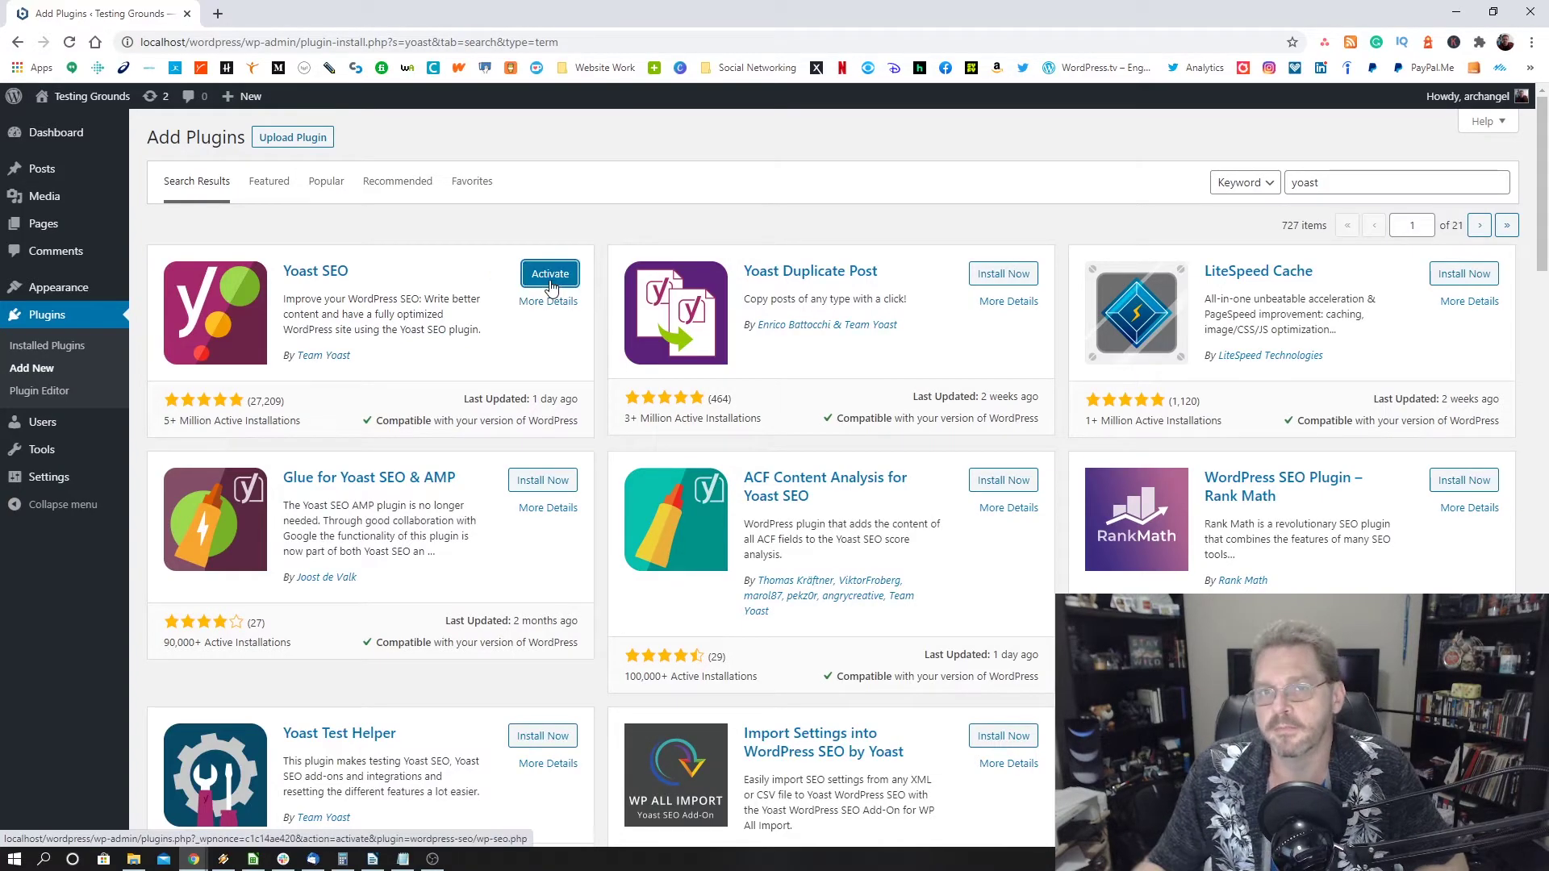
left_click(550, 276)
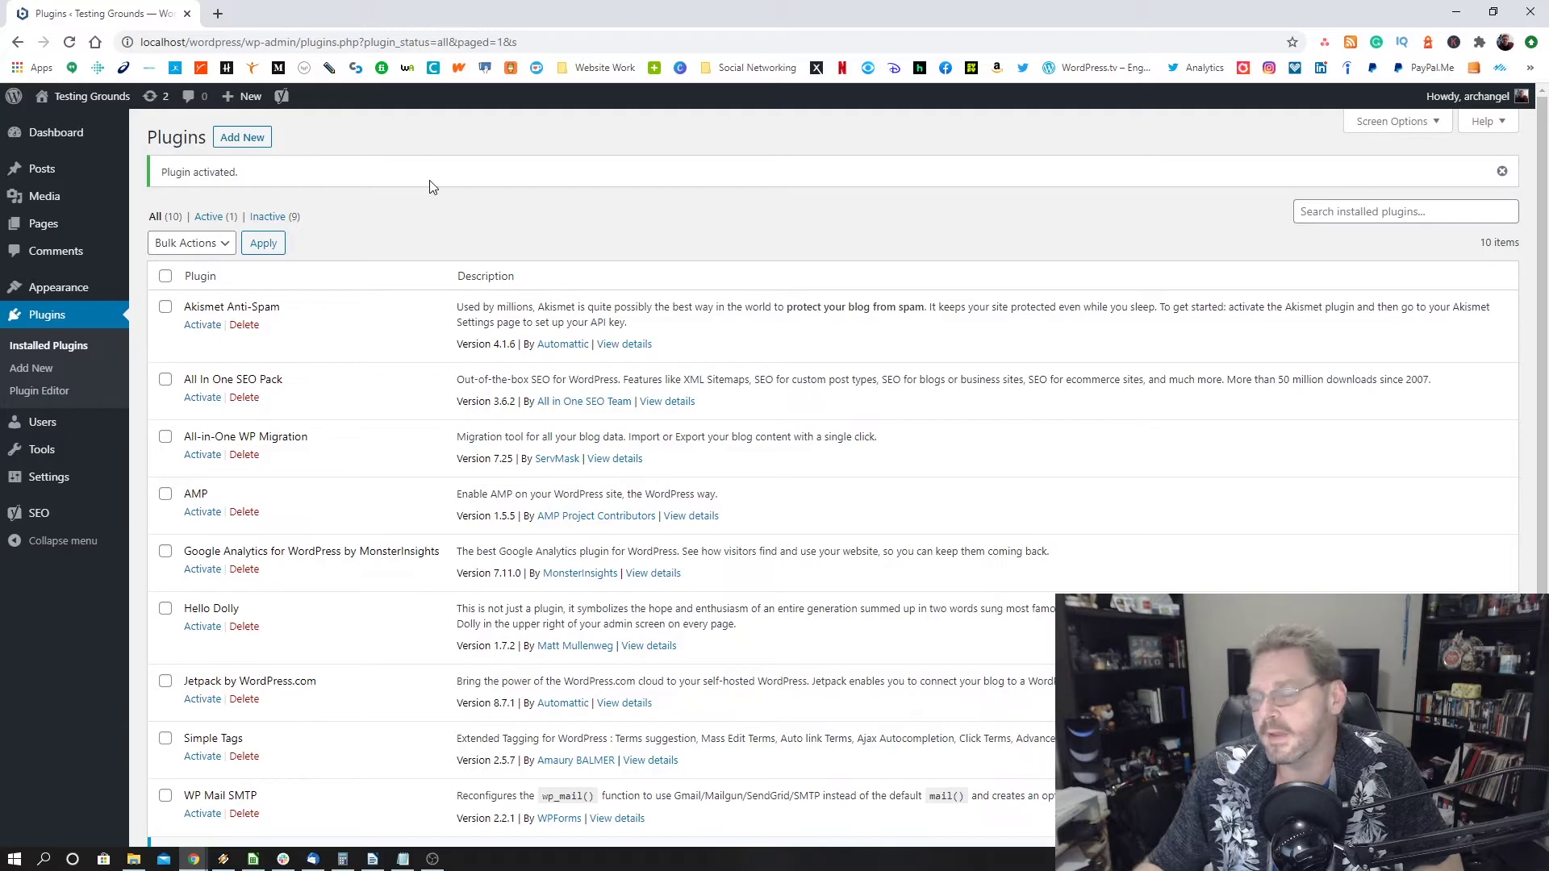
- Search Add Plugins for 'classic editor', then install and activate the Classic Editor plugin
left_click(244, 138)
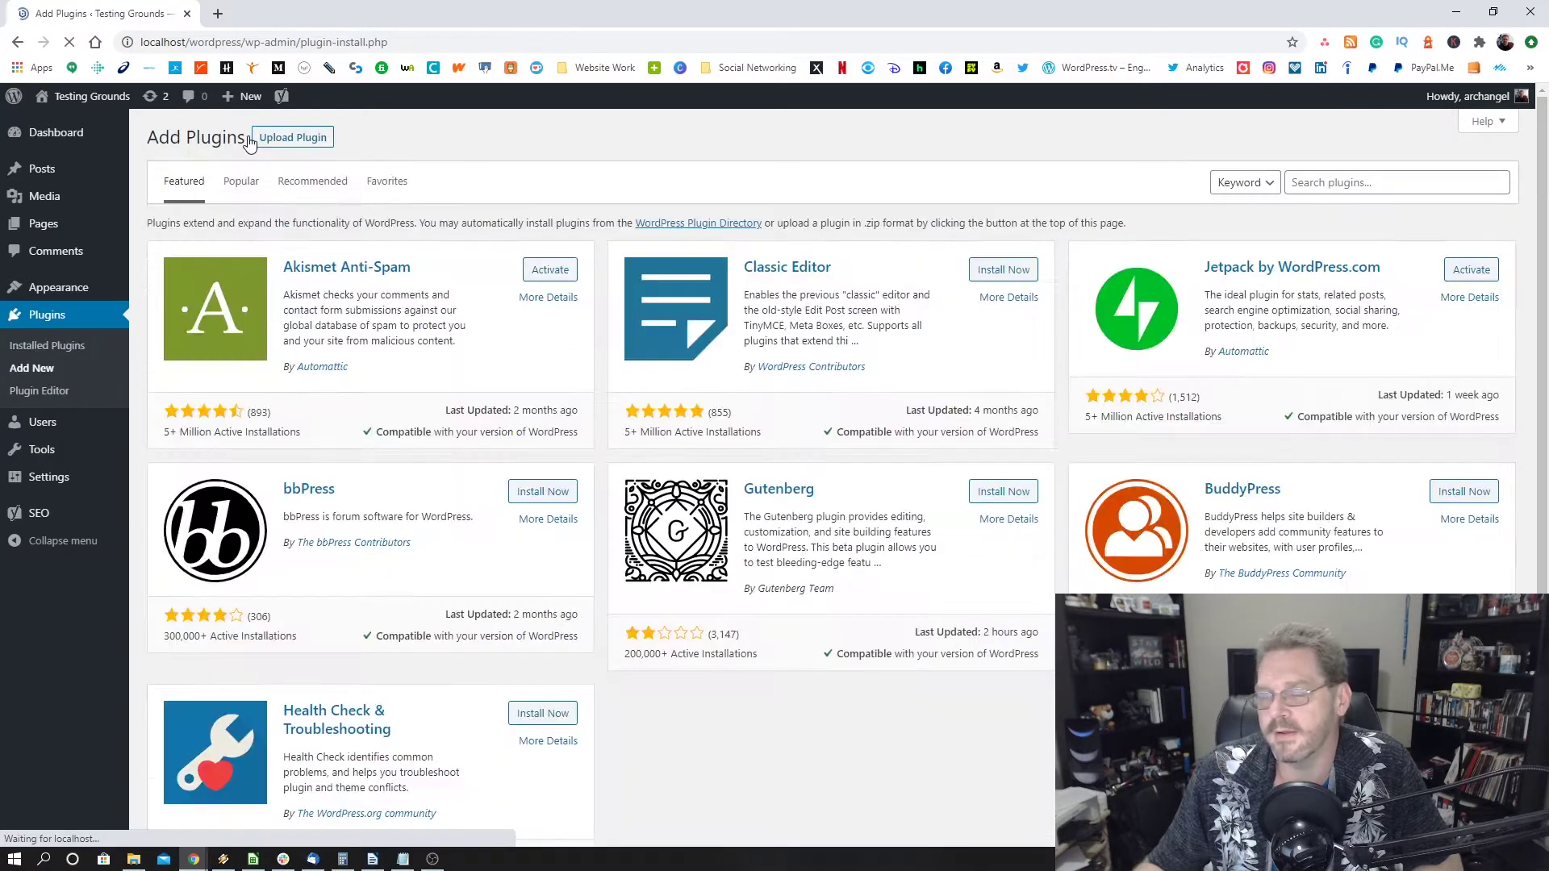
left_click(1309, 182)
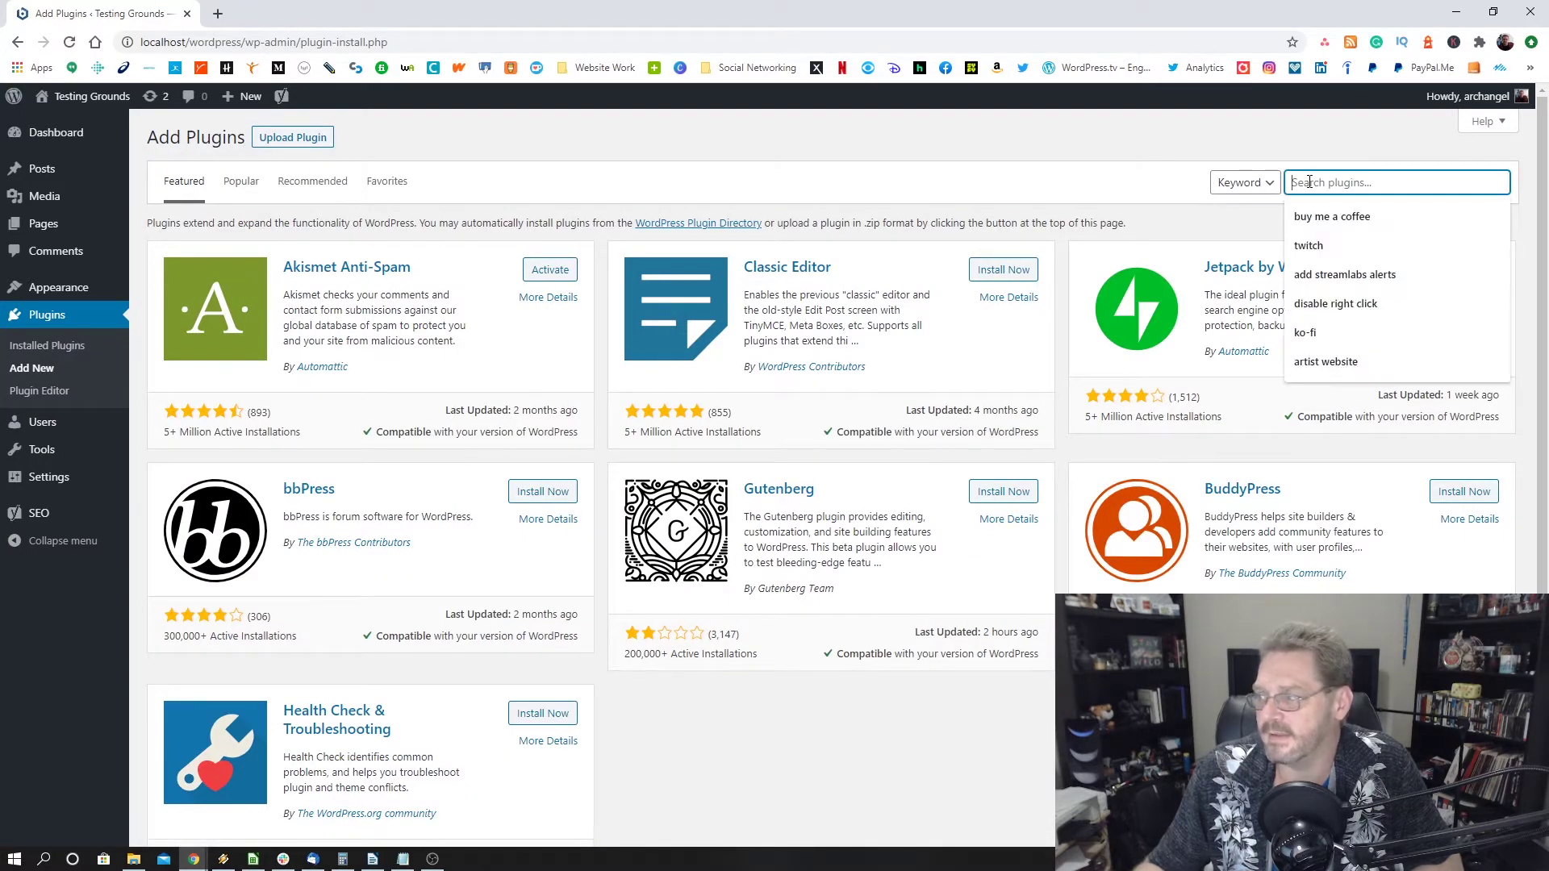
type("clas")
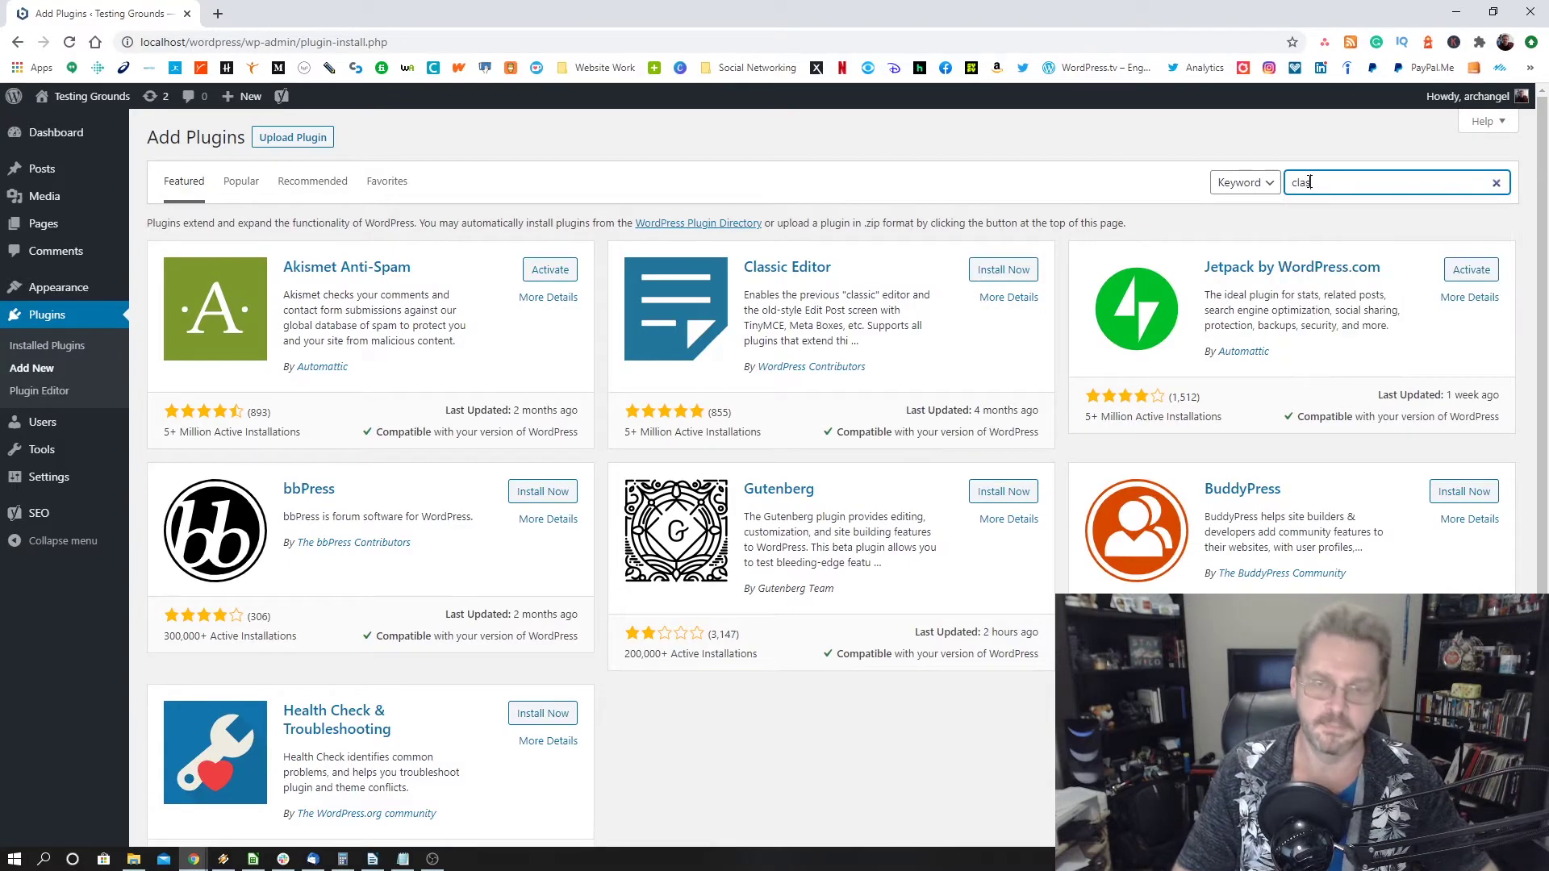
type("sic editor")
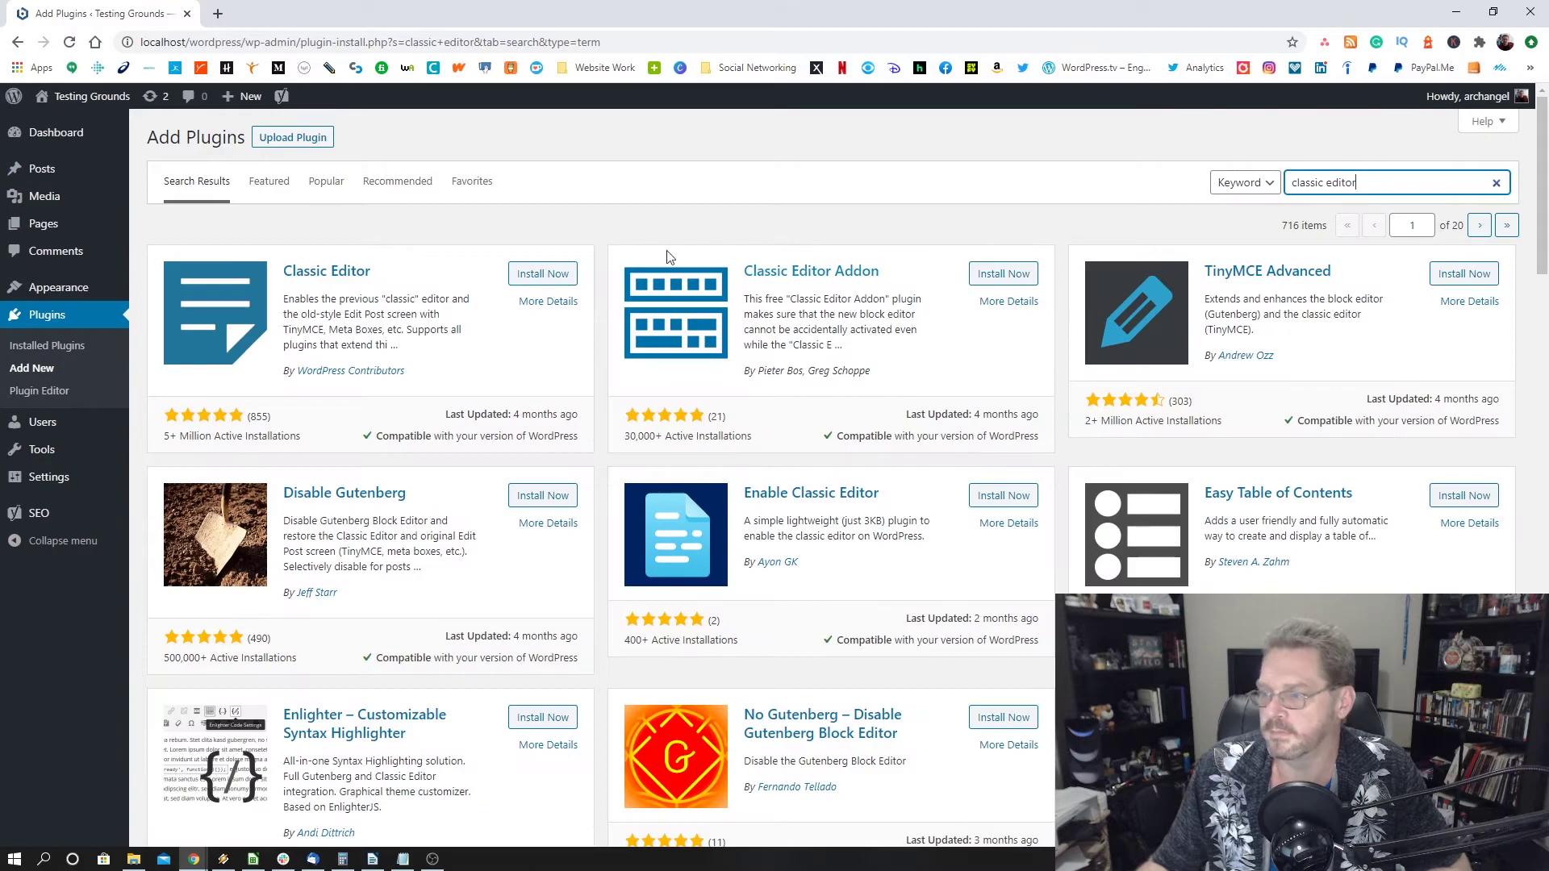
left_click(541, 275)
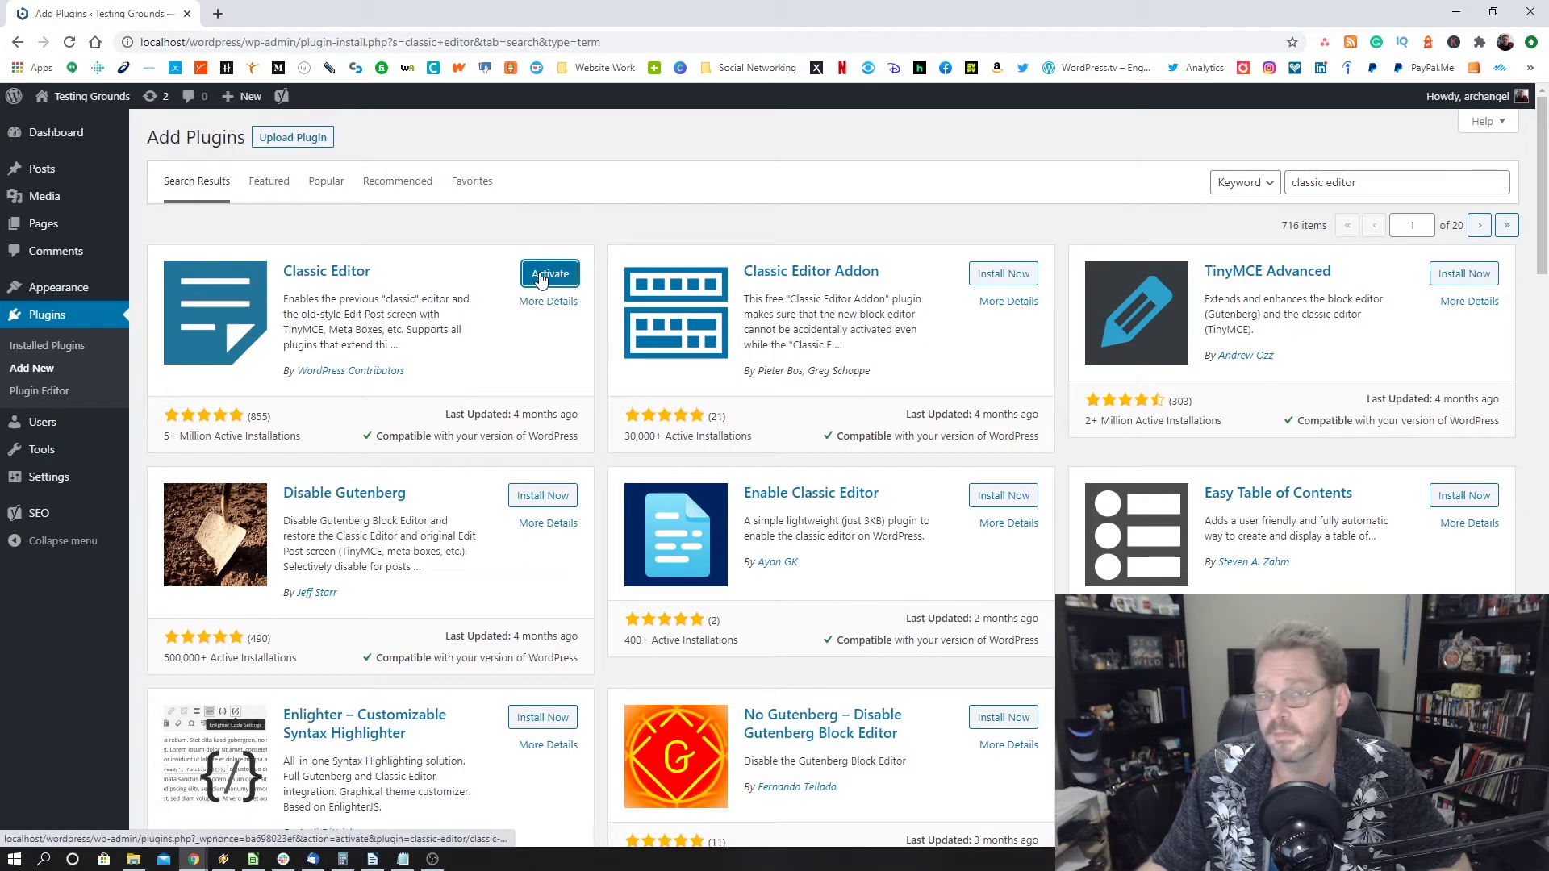
left_click(535, 274)
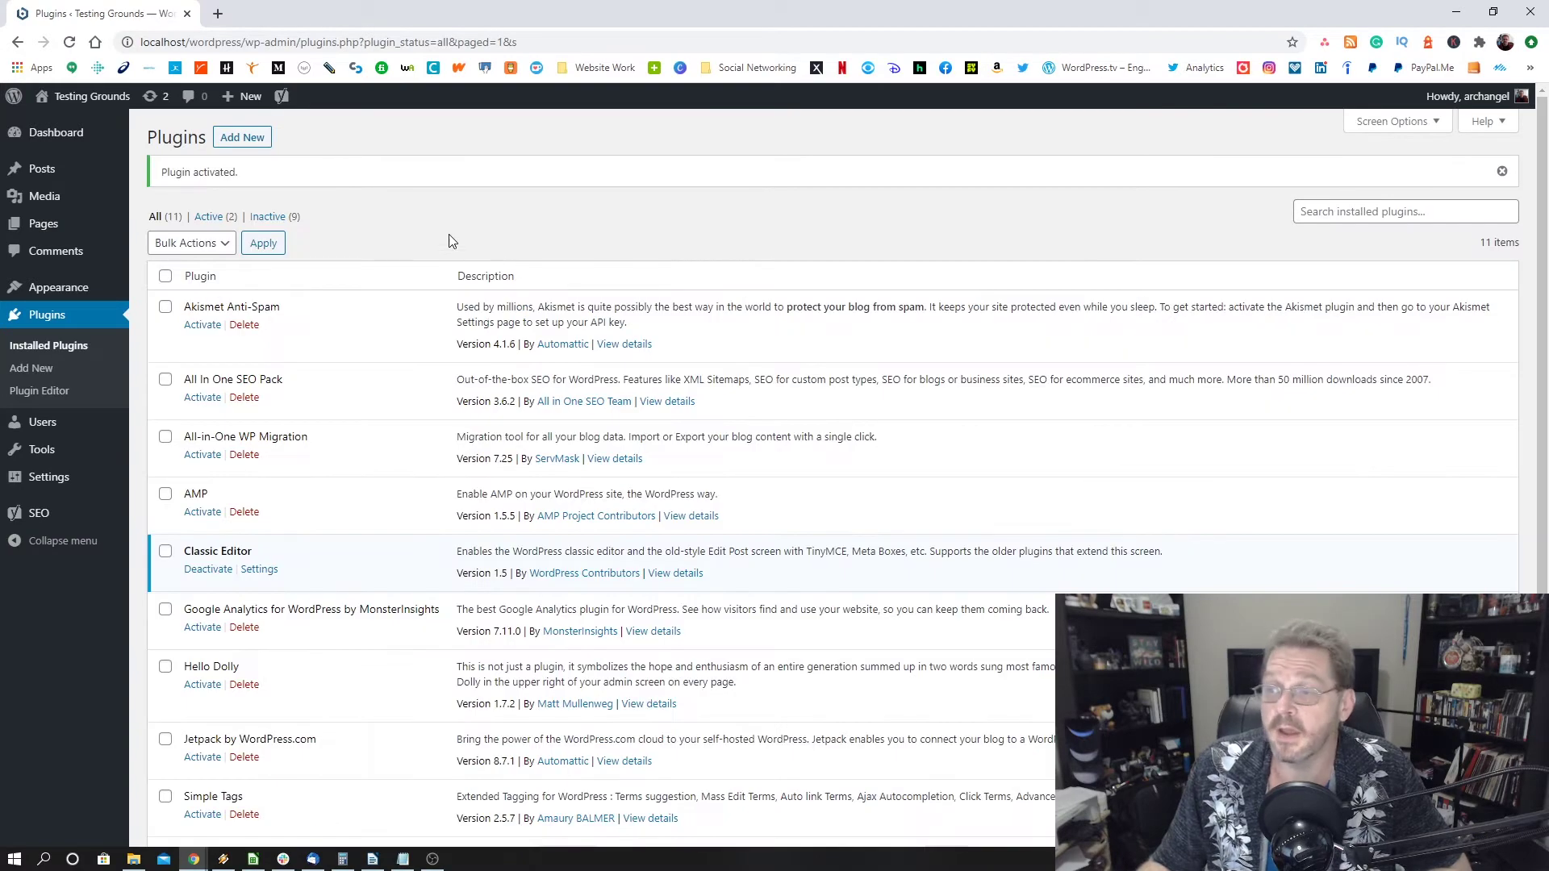
mouse_move(59, 172)
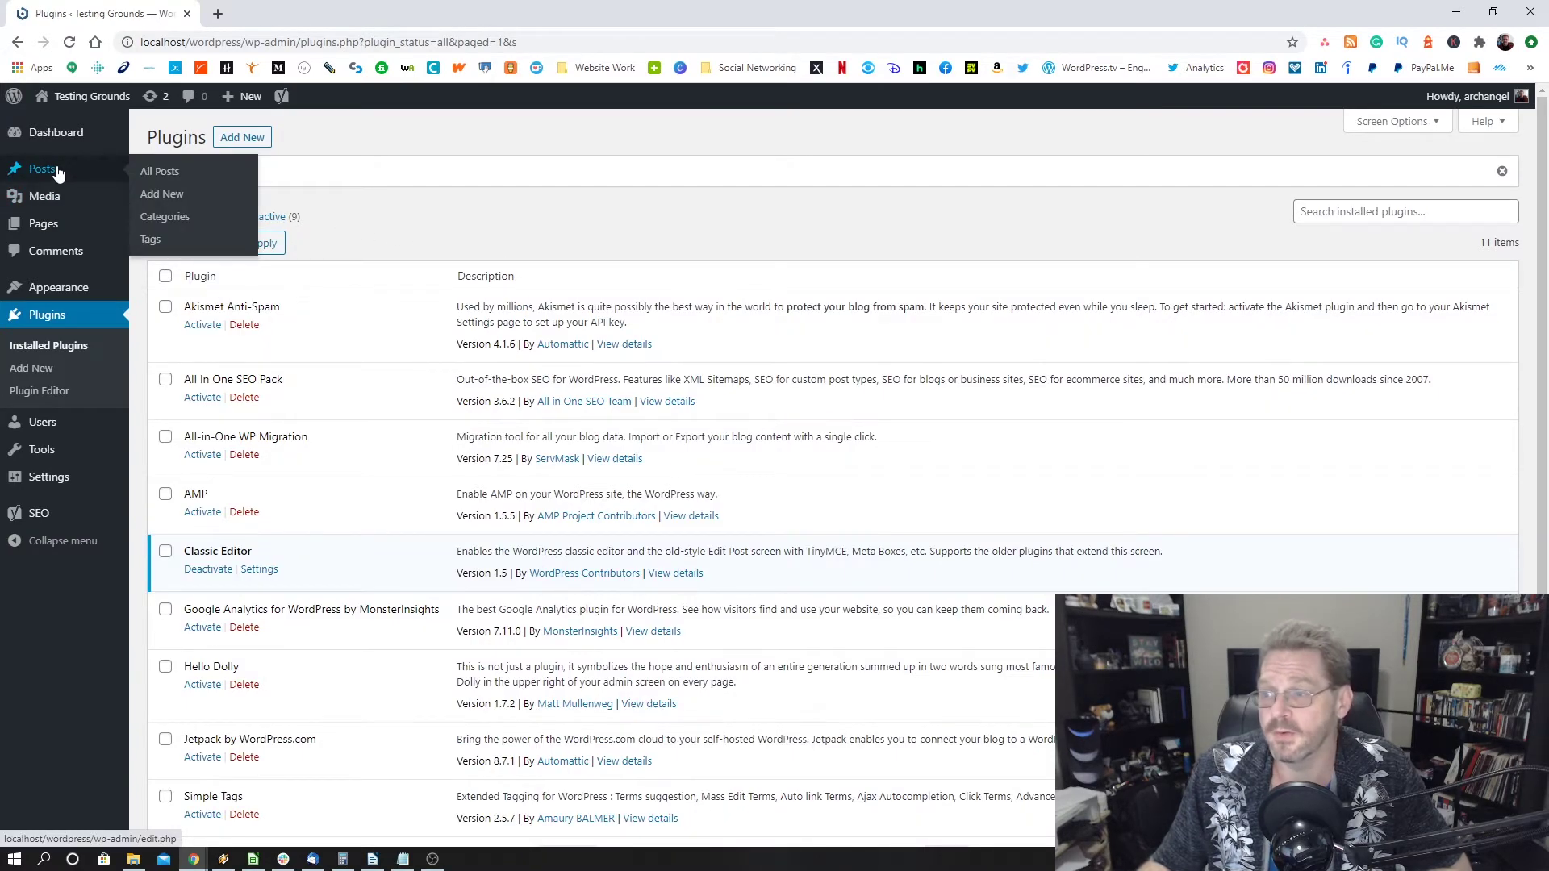
- Start a new post, switch its editor to Text mode, and scroll down to the Yoast SEO panel
left_click(179, 200)
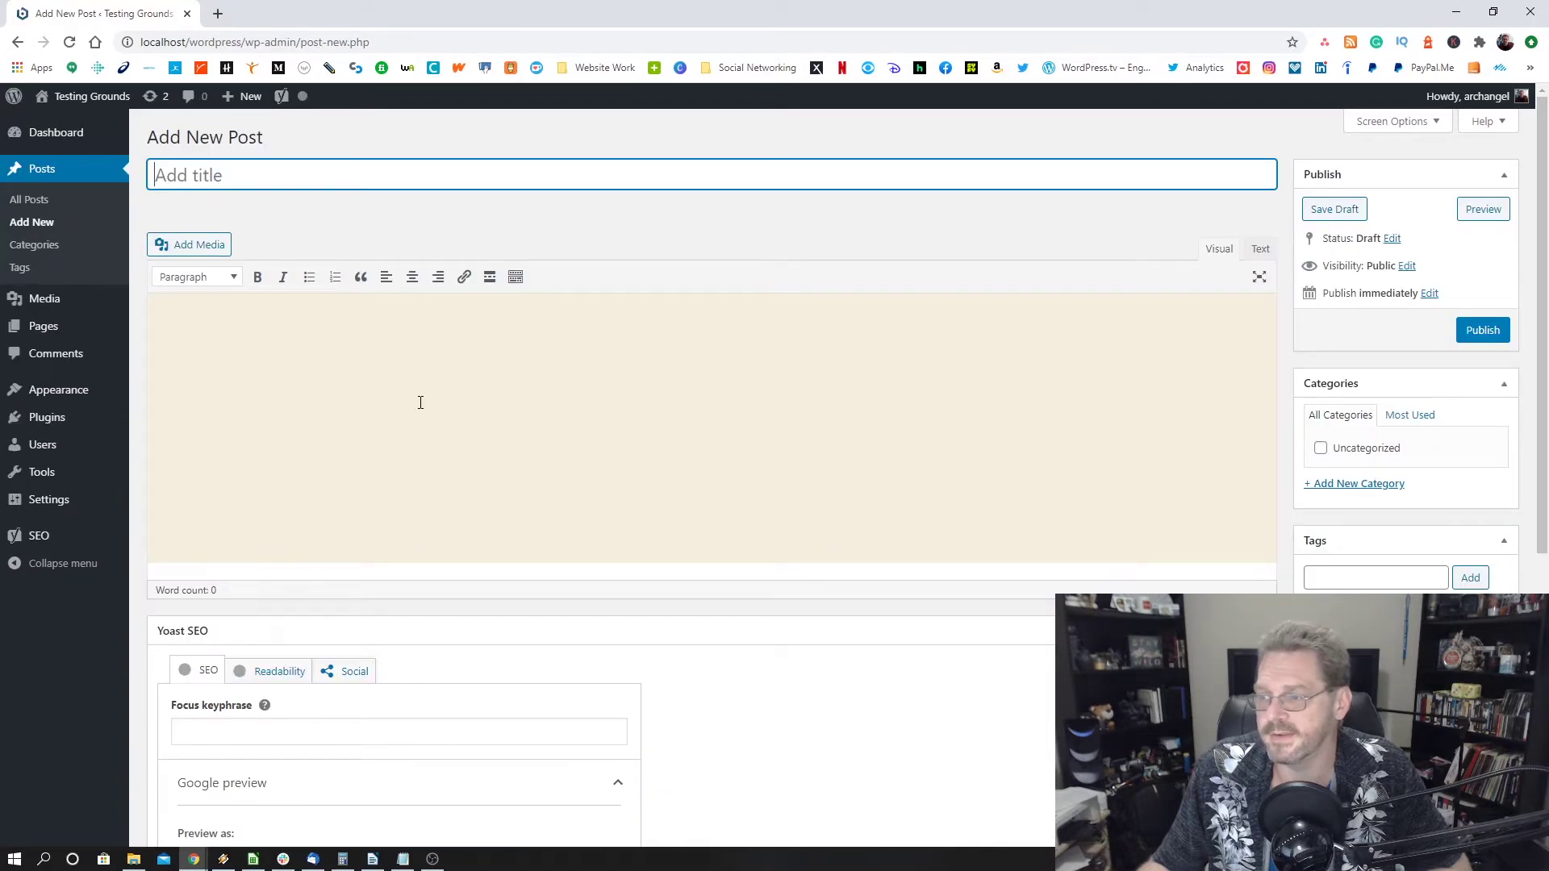
left_click(420, 403)
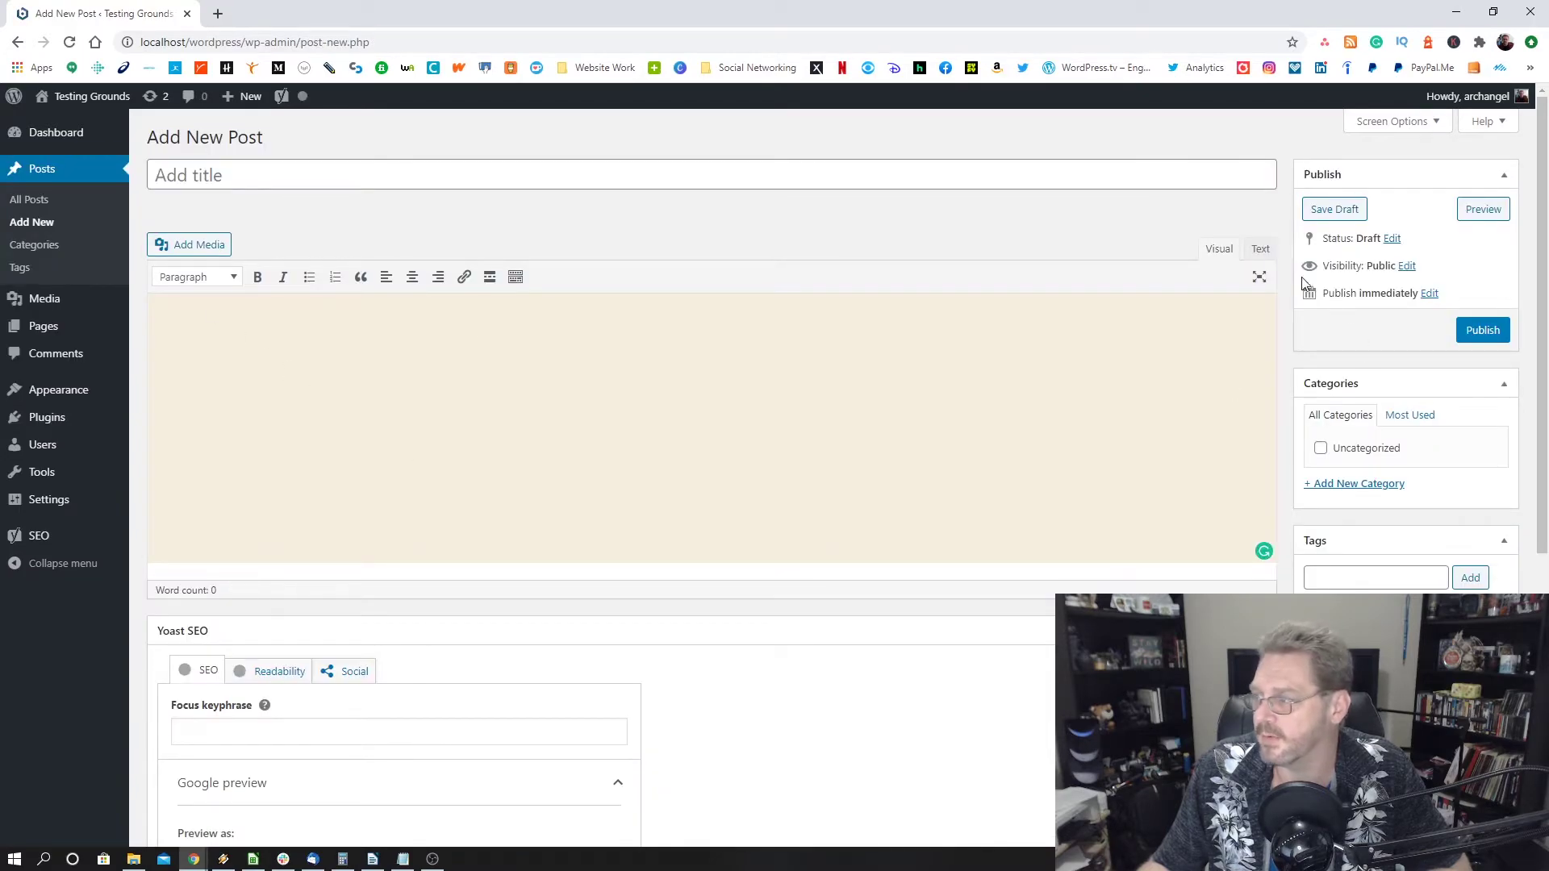
left_click(1261, 250)
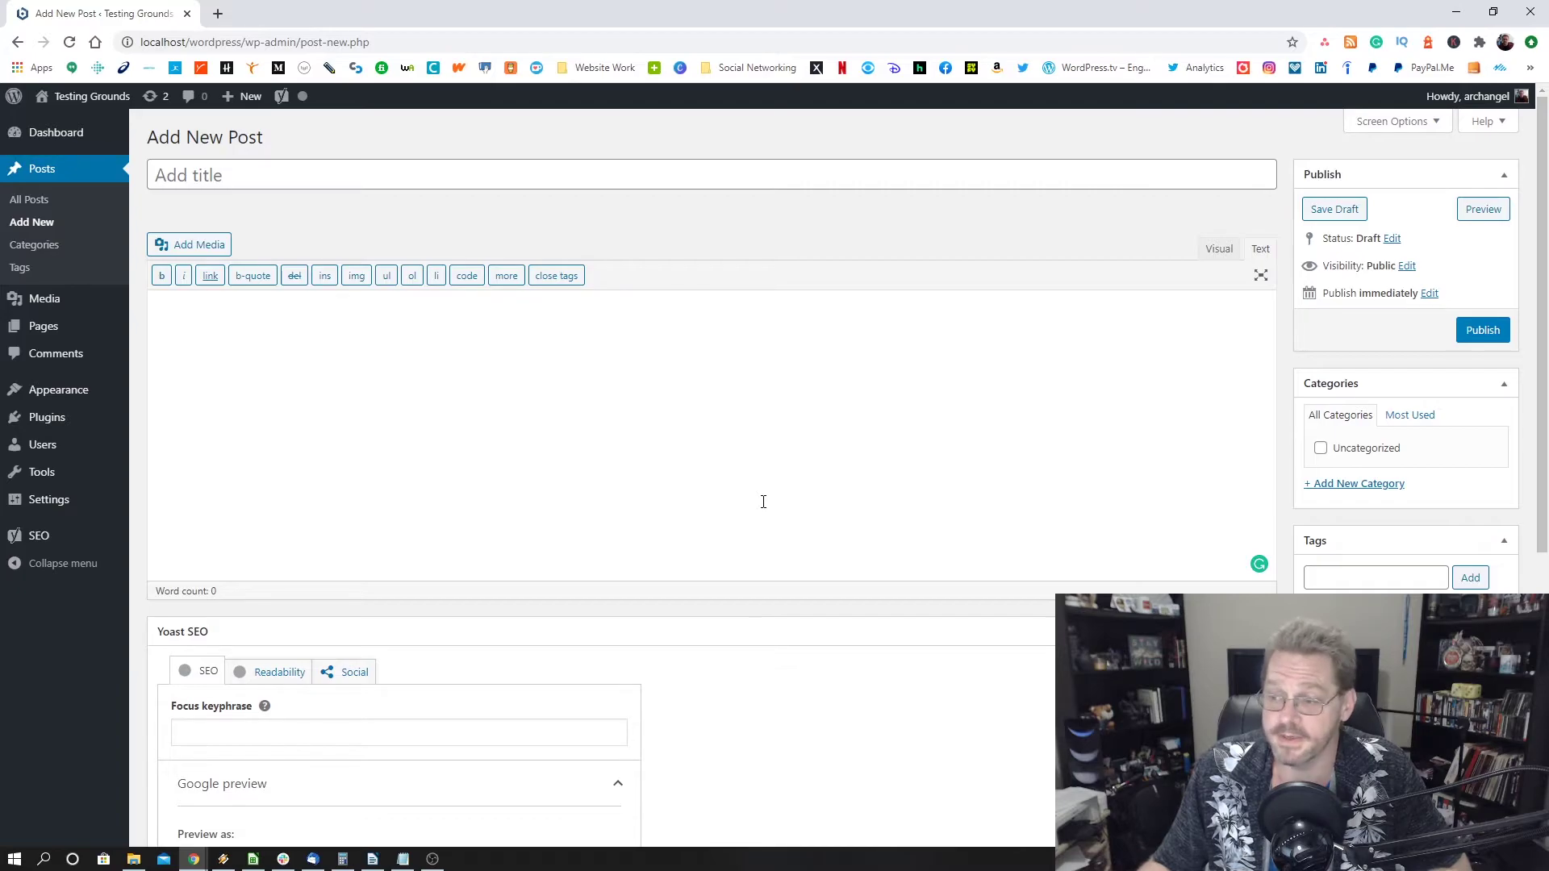
scroll(763, 502, "down", 5)
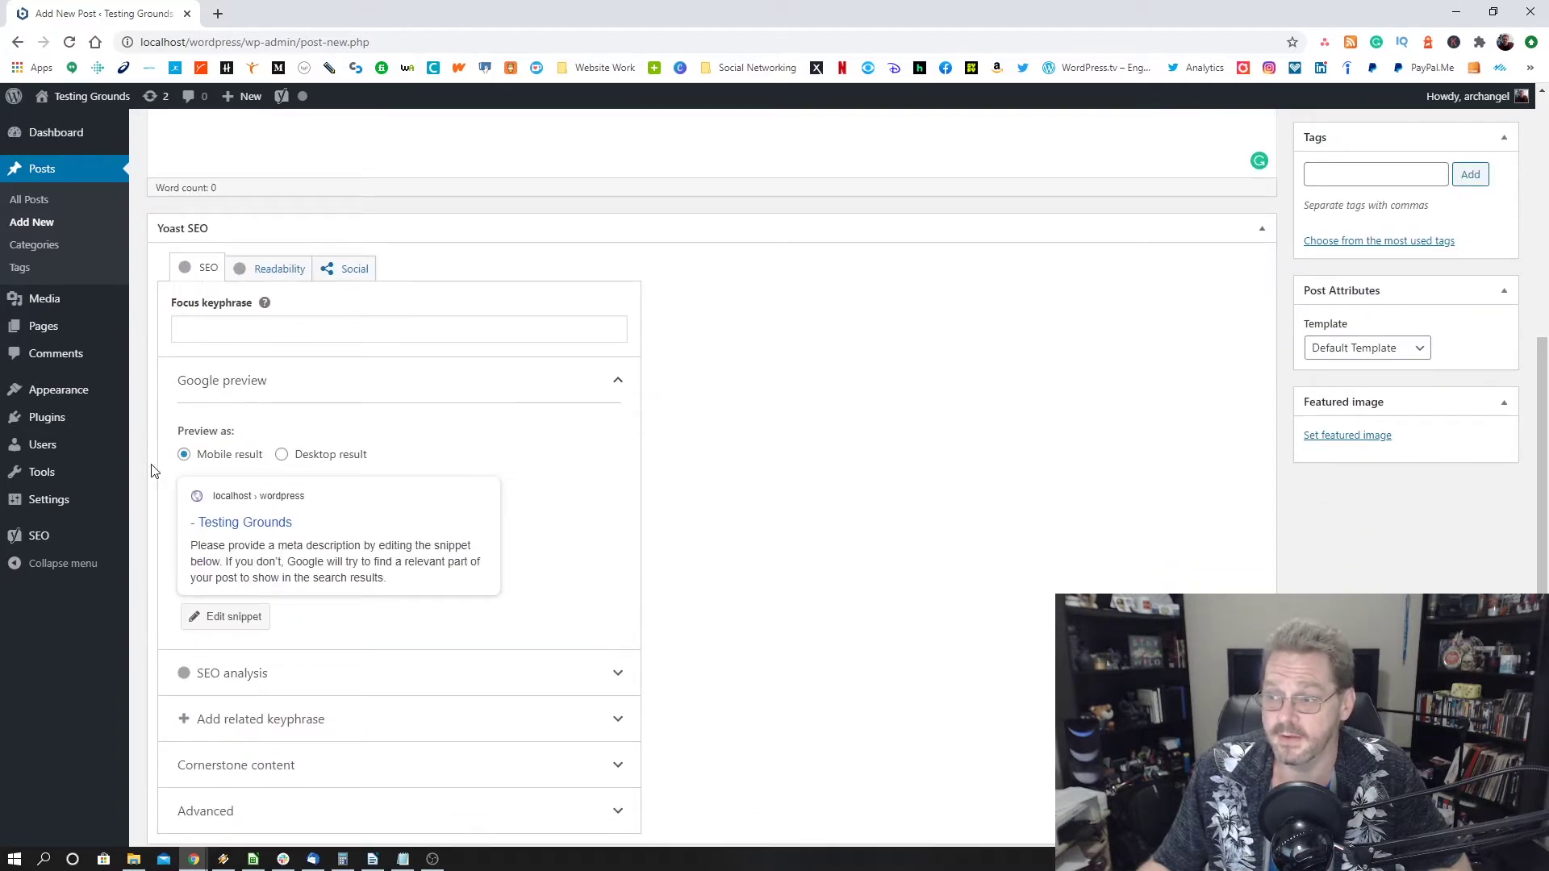